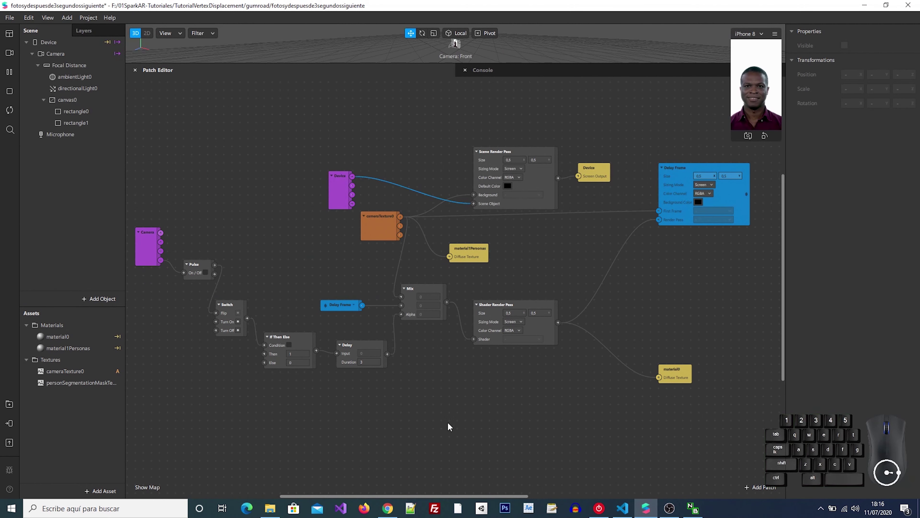
Create a new blank project and maximize its window.
click(9, 18)
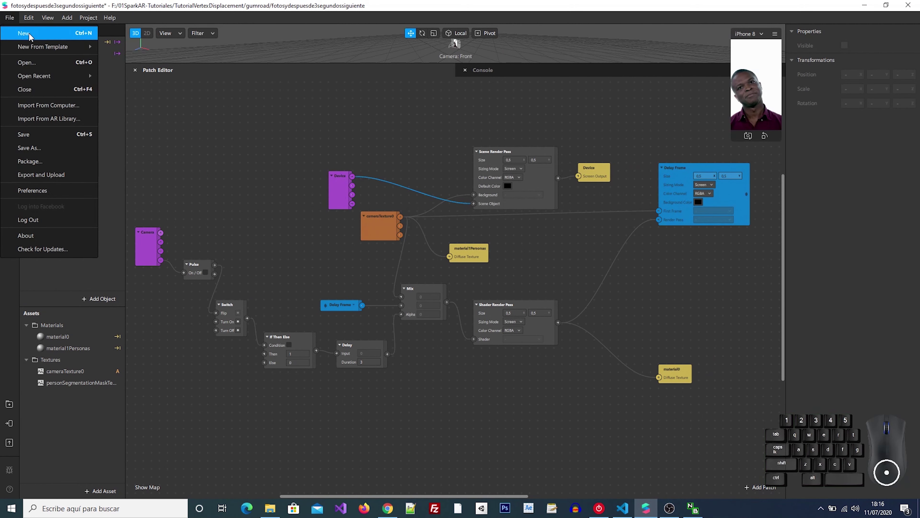
key(Return)
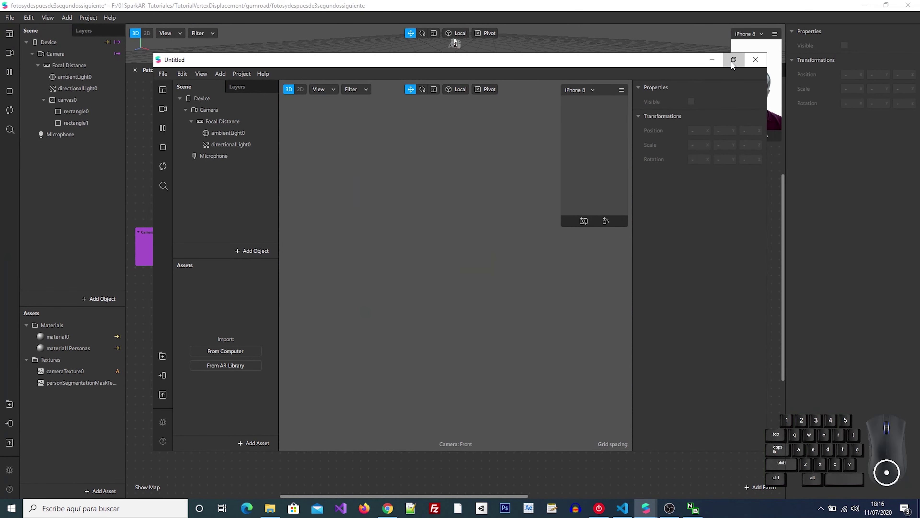
click(732, 57)
Add a canvas under Focal Distance and place a rectangle inside it.
right_click(80, 65)
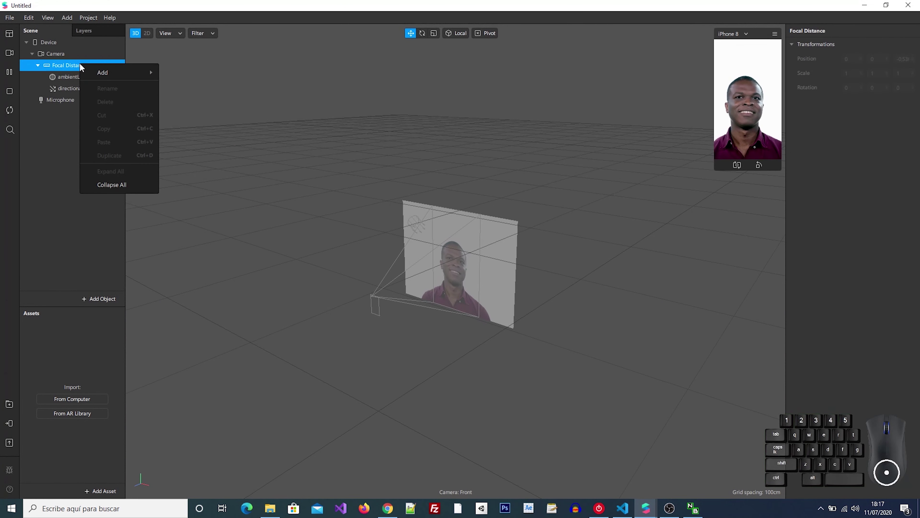
mouse_move(97, 73)
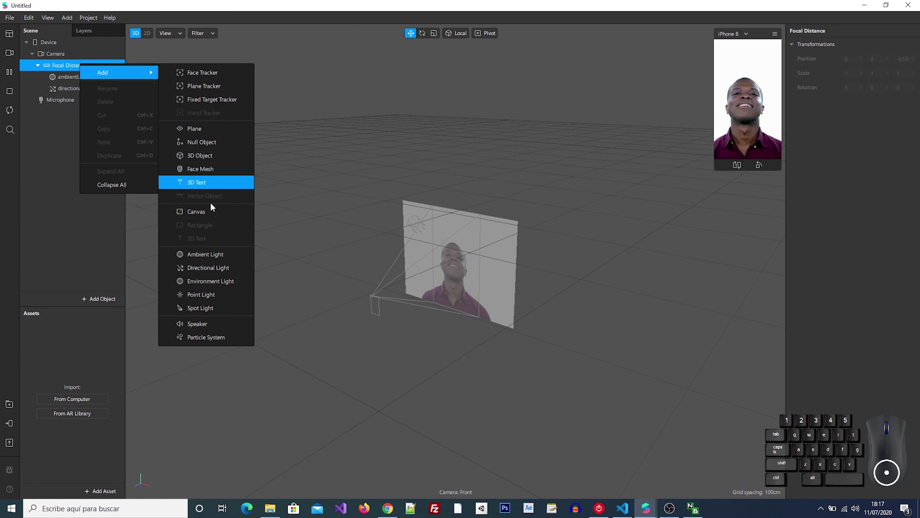
click(196, 211)
right_click(79, 98)
mouse_move(130, 103)
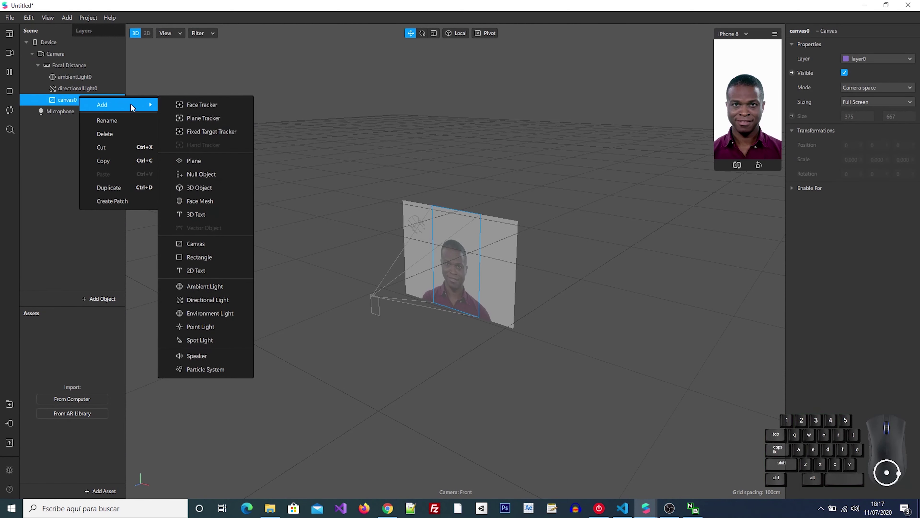
click(219, 253)
Make the rectangle fill the canvas in both width and height, 375 by 667.
drag(841, 88, 865, 101)
click(883, 87)
click(883, 87)
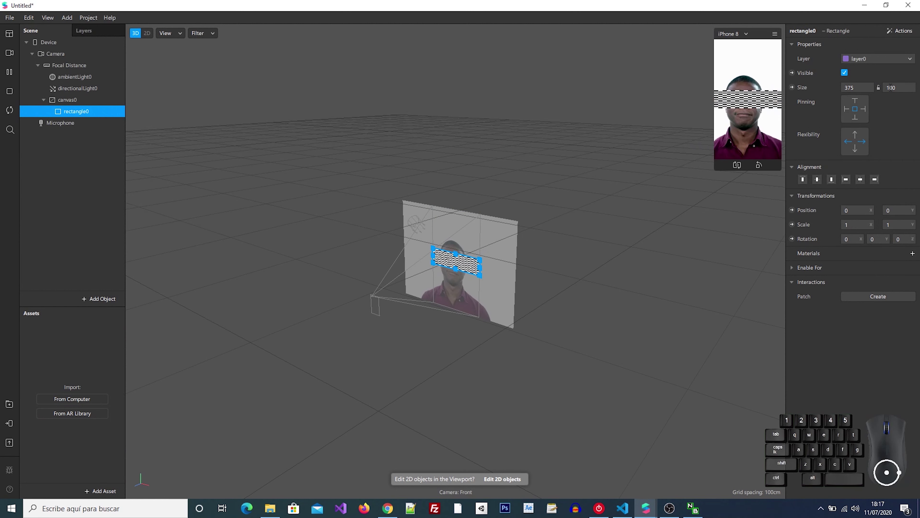
click(890, 89)
click(893, 101)
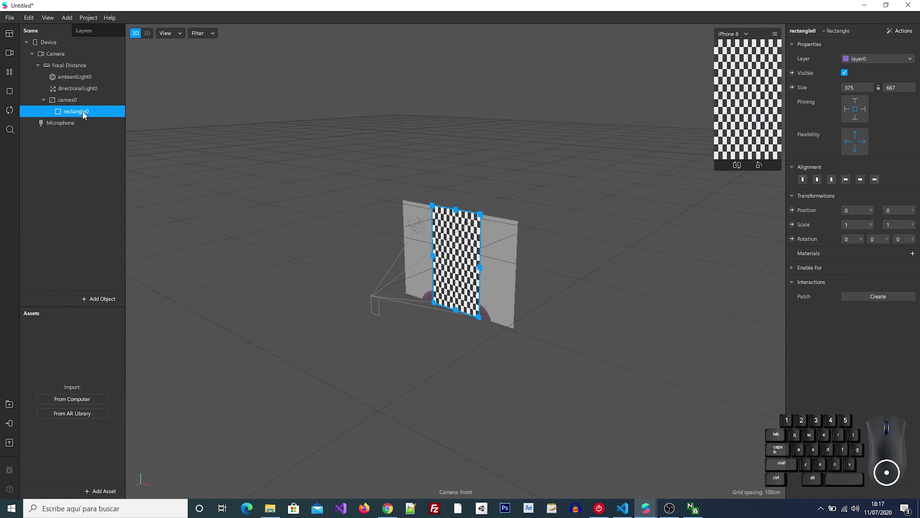
Rename the rectangle as rectangleBackground.
click(102, 112)
text(Background)
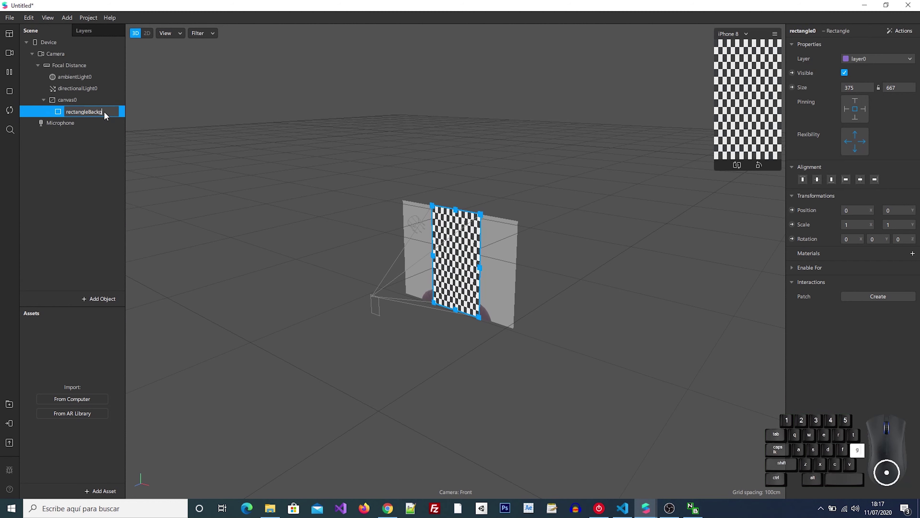
key(Return)
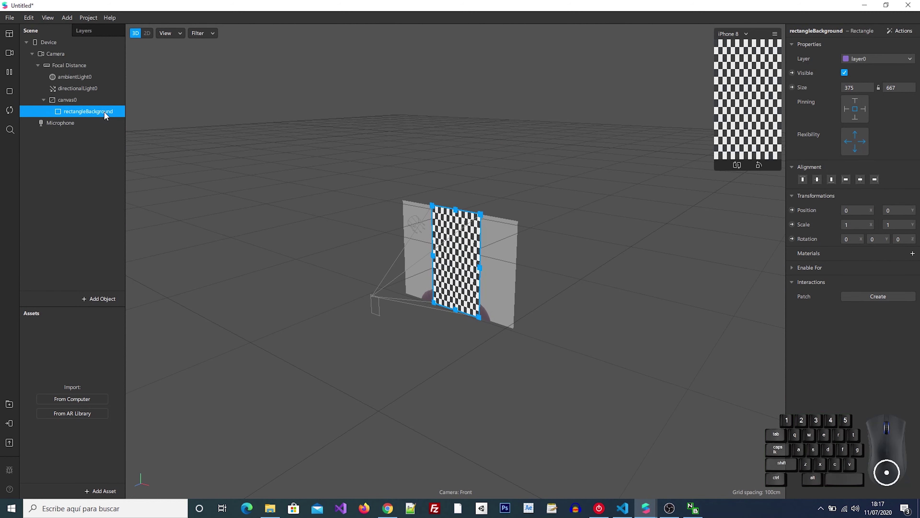
Show and enlarge the Patch Editor, and create a Screen Output patch from the Device's Render Pass property.
click(67, 17)
click(60, 33)
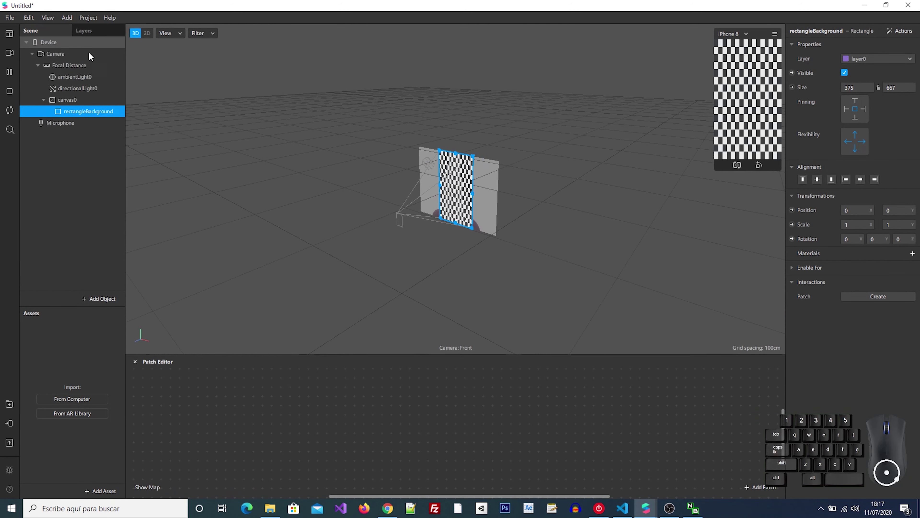
click(57, 42)
drag(441, 354, 446, 228)
click(792, 145)
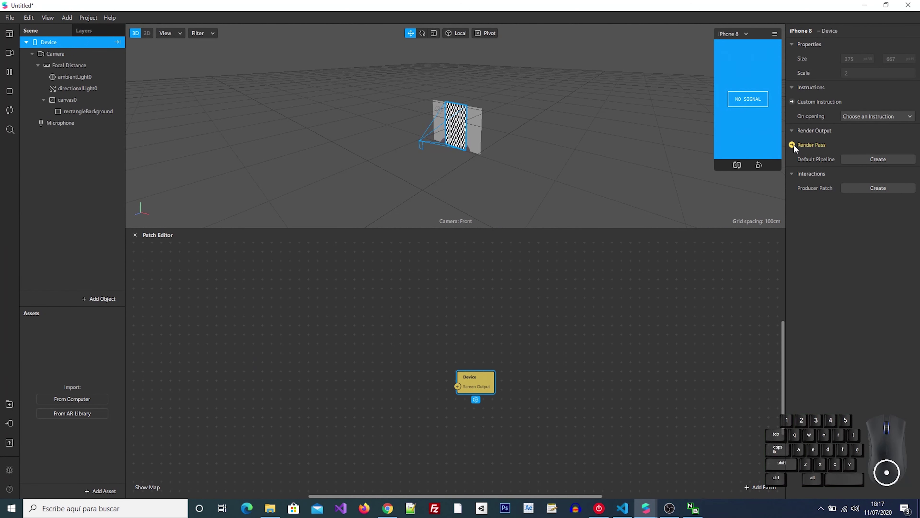
Add a Scene Render Pass patch and connect its texture output to the Device's Screen Output.
click(481, 374)
double_click(381, 334)
text(scen)
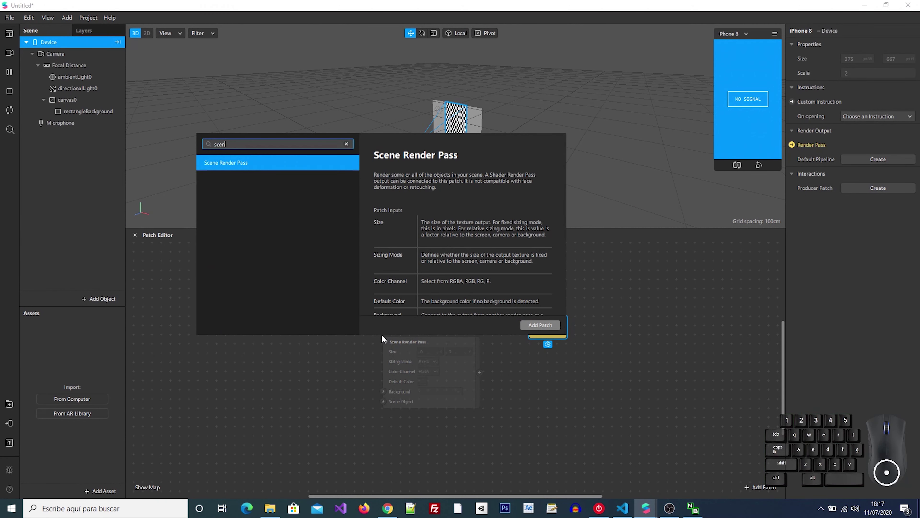
key(Return)
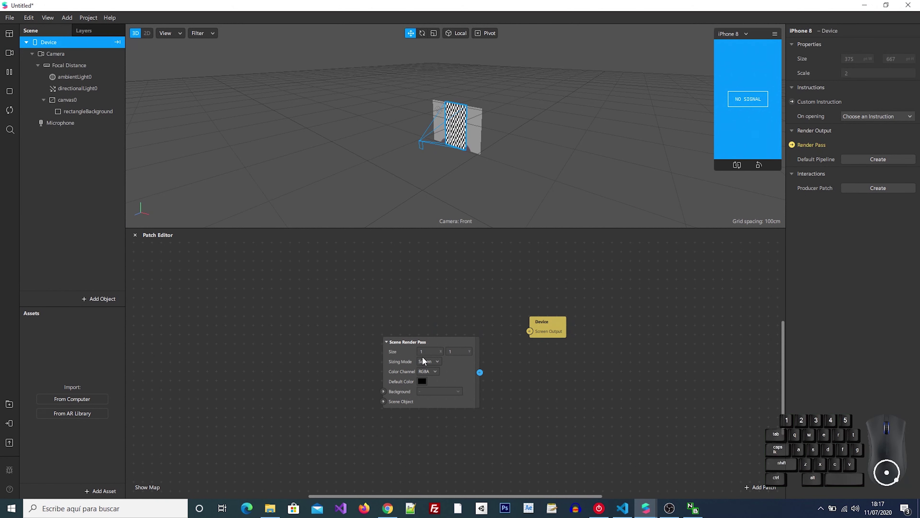
drag(479, 373, 530, 331)
drag(462, 345, 461, 278)
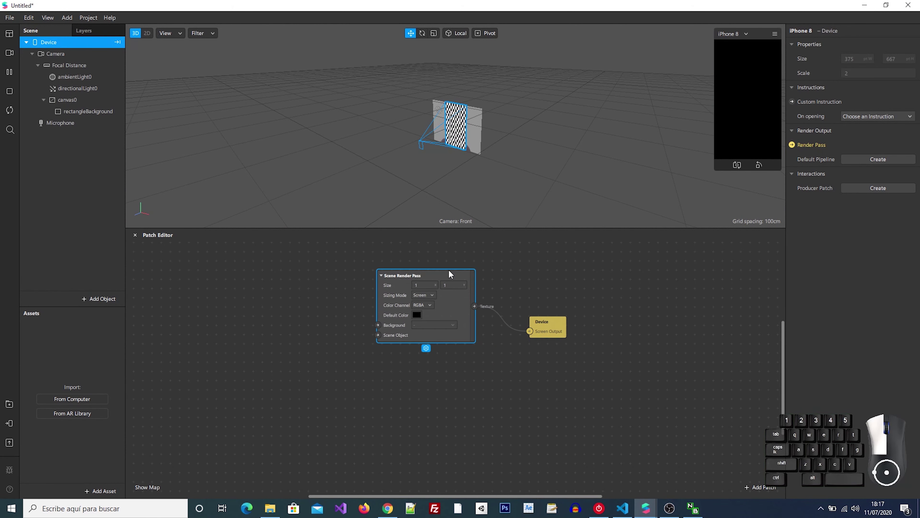
Extract the camera texture, add it as a patch and connect its RGBA output to the Scene Render Pass Background.
click(60, 54)
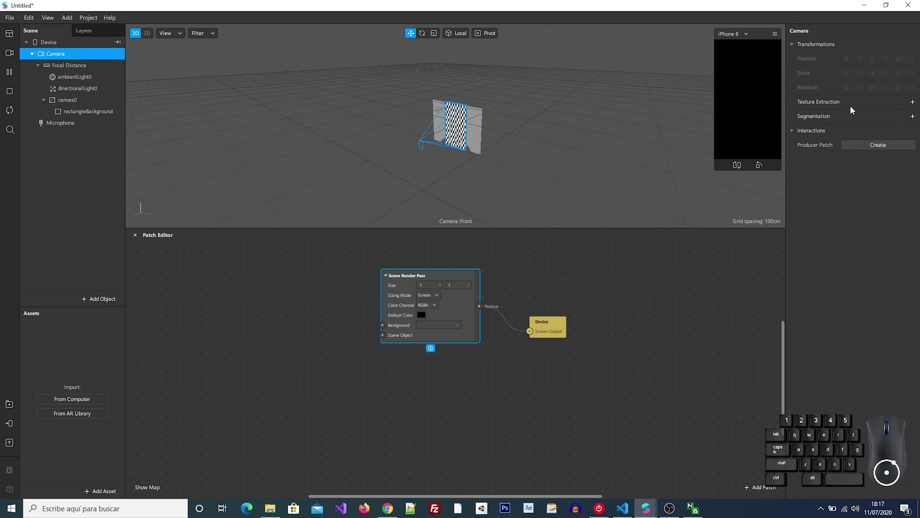
click(912, 102)
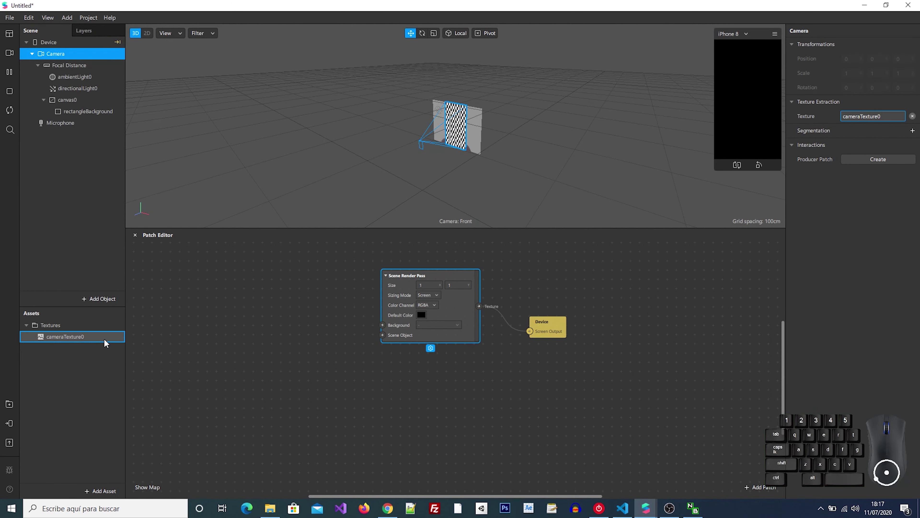
click(103, 341)
drag(103, 341, 391, 325)
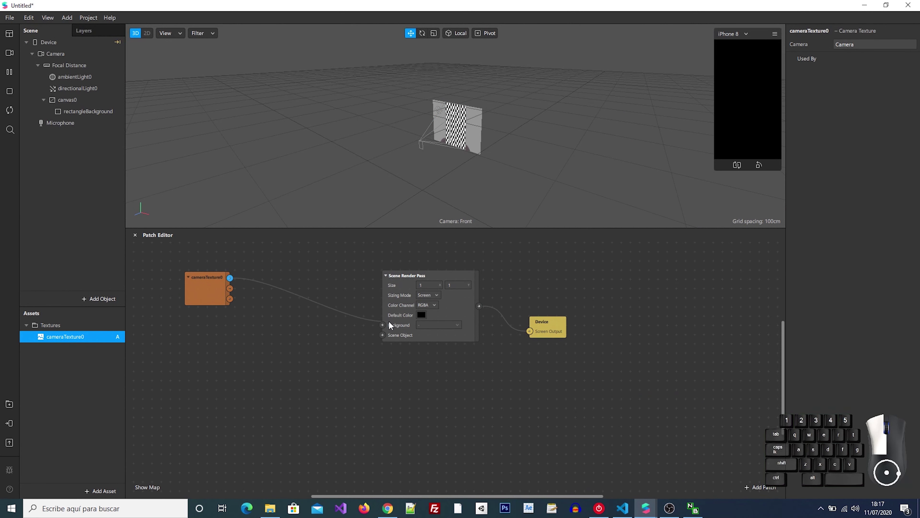
drag(213, 287, 236, 284)
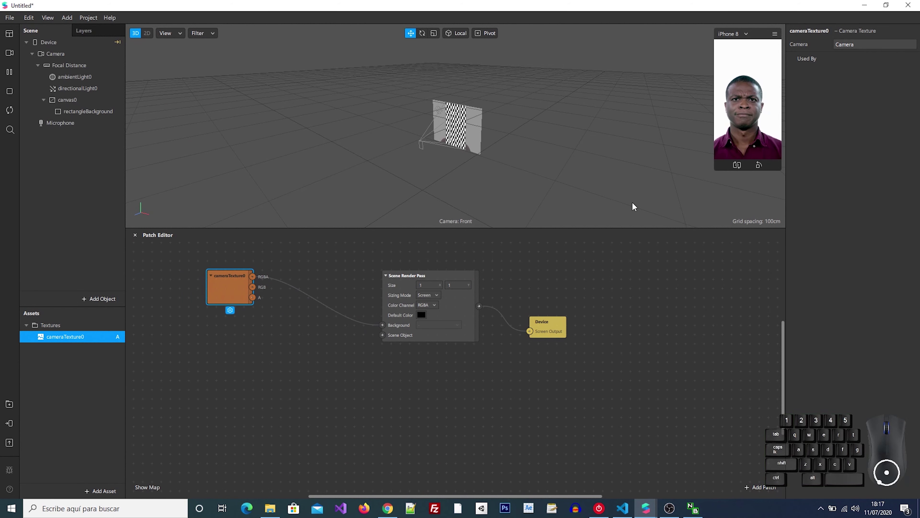
drag(248, 279, 275, 278)
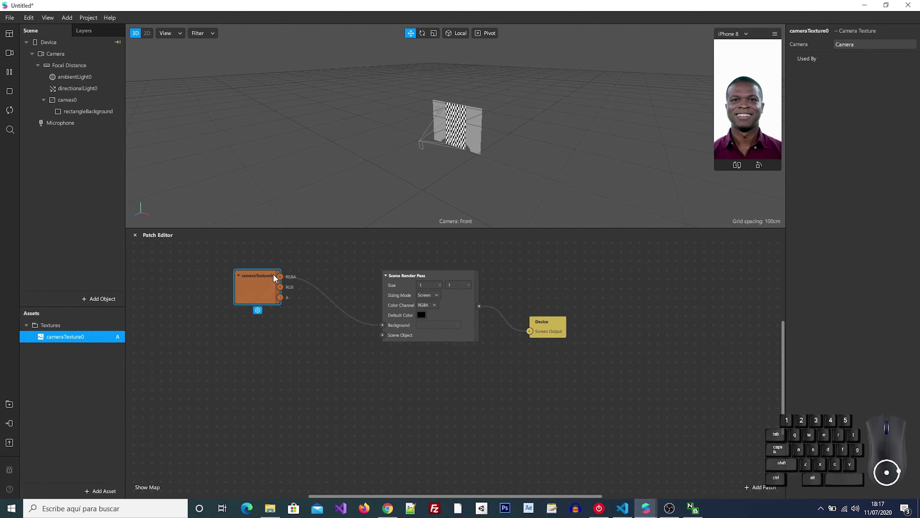
Add a Device object patch, connect it to the Scene Render Pass Scene Object input and line it up below the camera texture patch.
click(55, 43)
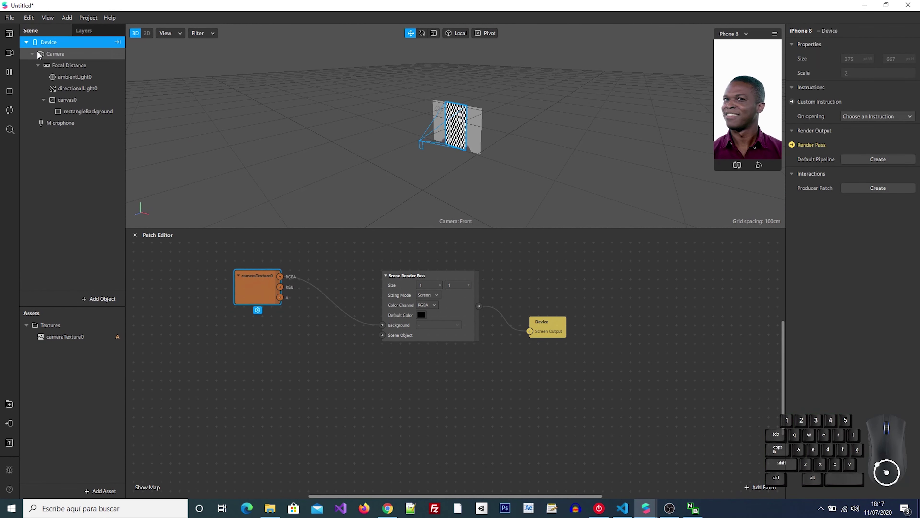
drag(45, 42, 376, 335)
click(369, 338)
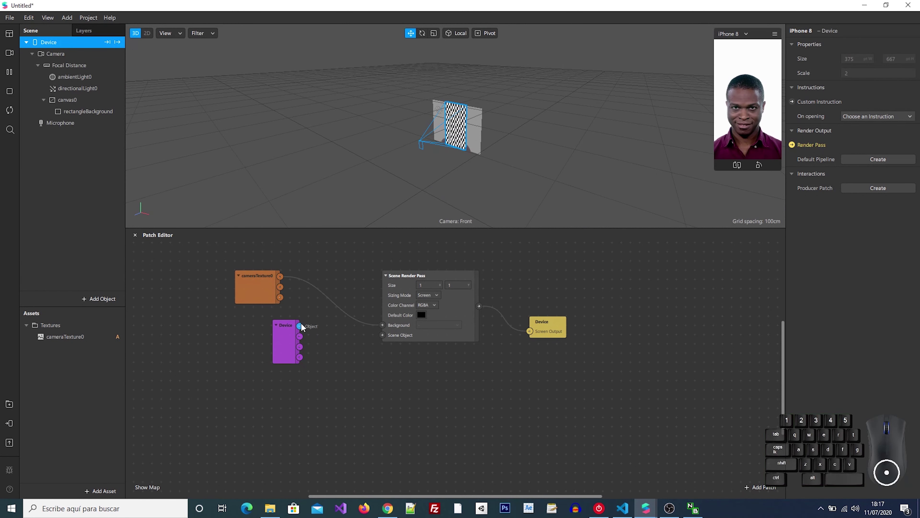
drag(300, 326, 383, 334)
drag(292, 341, 282, 329)
drag(271, 290, 298, 290)
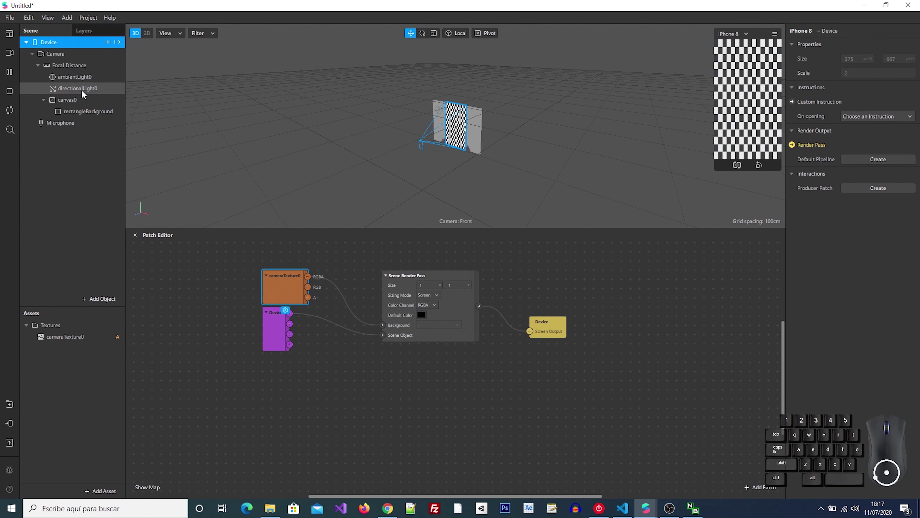
Hide rectangleBackground and show it again to compare the preview.
click(76, 112)
click(845, 73)
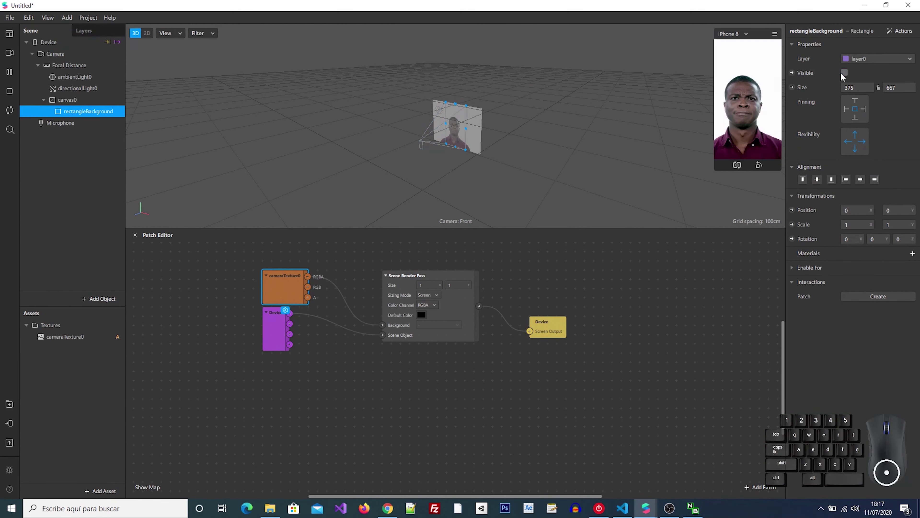
click(844, 72)
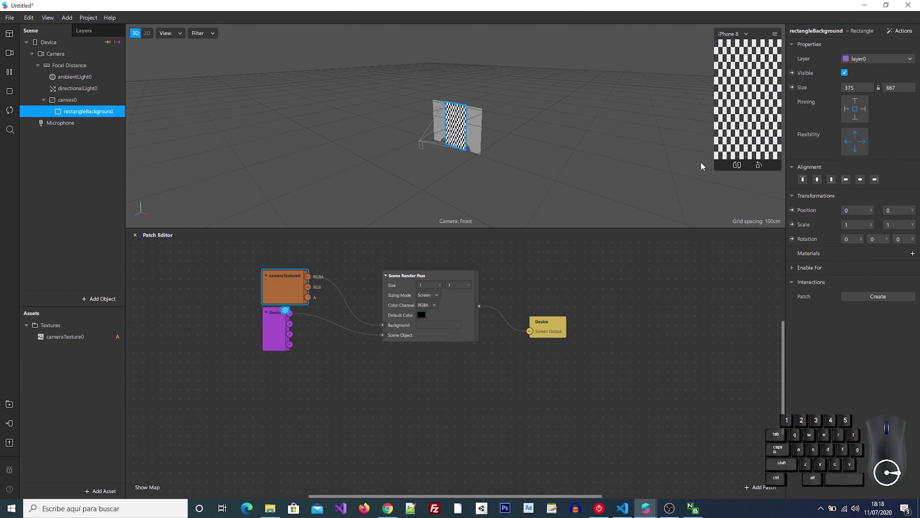
Add a Delay Frame patch below the Scene Render Pass in an enlarged Patch Editor.
alt+drag(474, 367, 464, 308)
drag(465, 228, 466, 174)
alt+drag(455, 254, 446, 309)
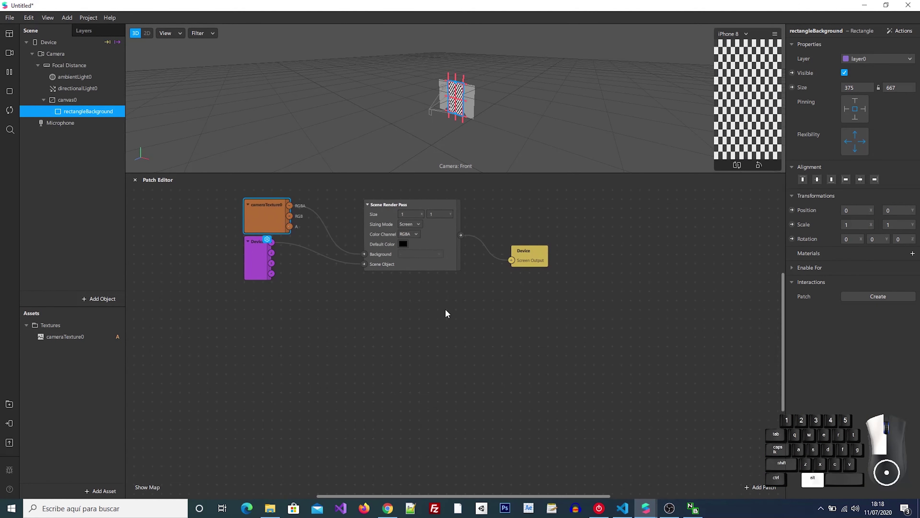
double_click(437, 342)
text(ren)
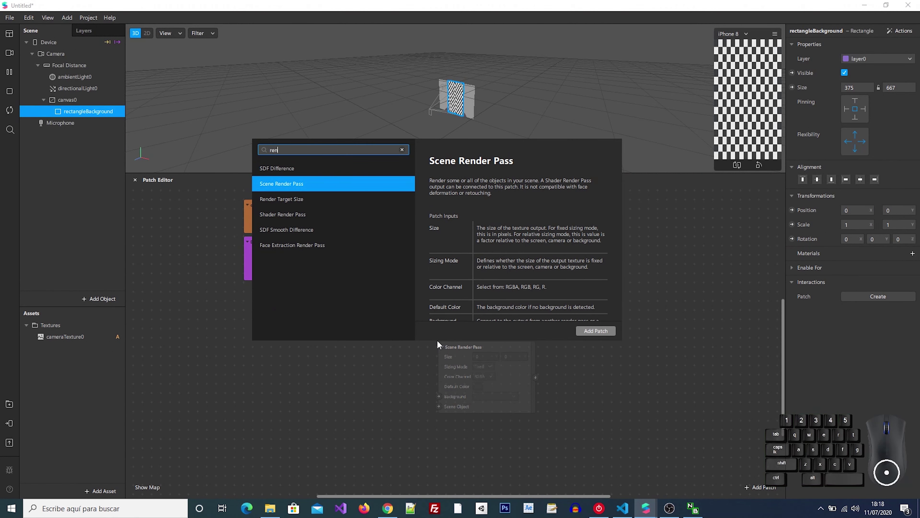
key(BackSpace)
key(BackSpace)
key(BackSpace)
text(de)
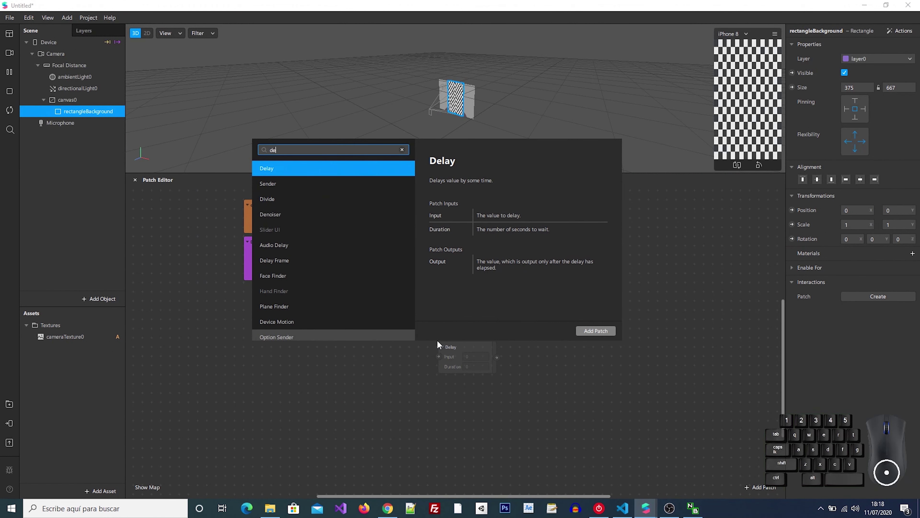
text(lay)
key(Down)
key(Down)
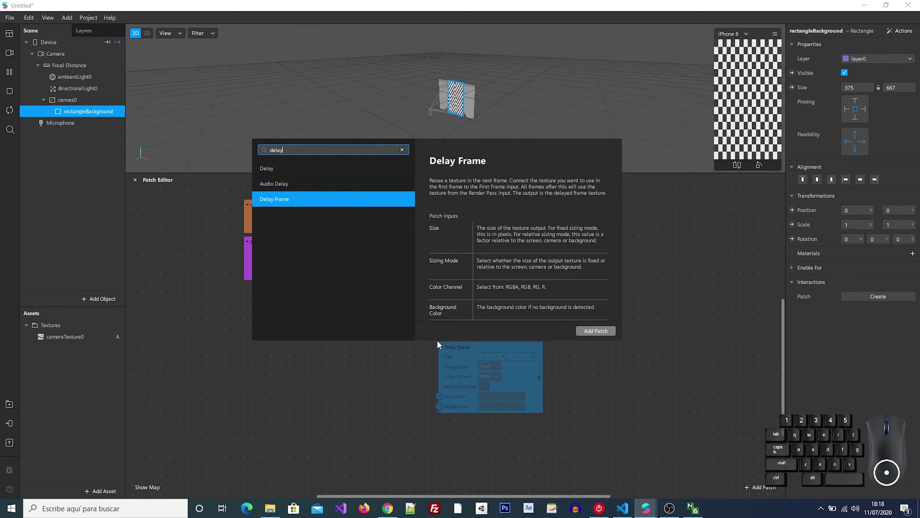
key(Return)
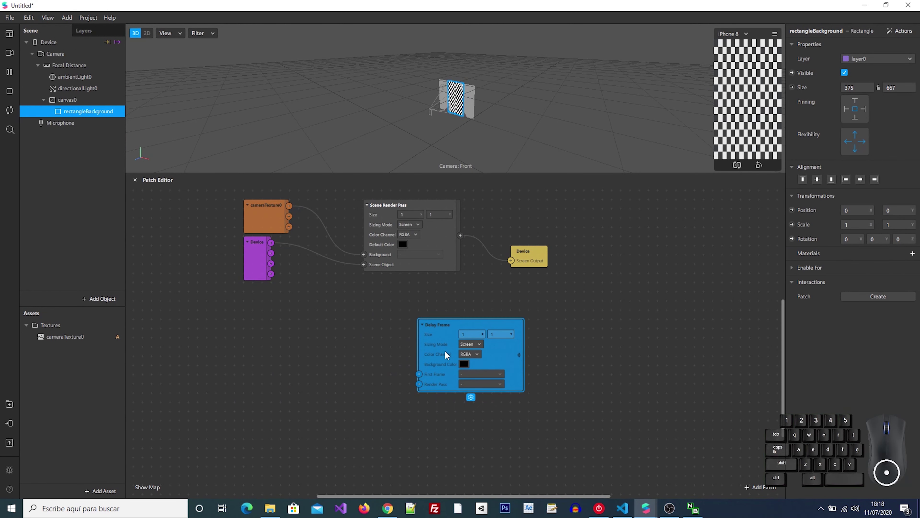
Add a Mix patch and connect the camera texture's RGBA output to its first input.
double_click(341, 341)
text(mix)
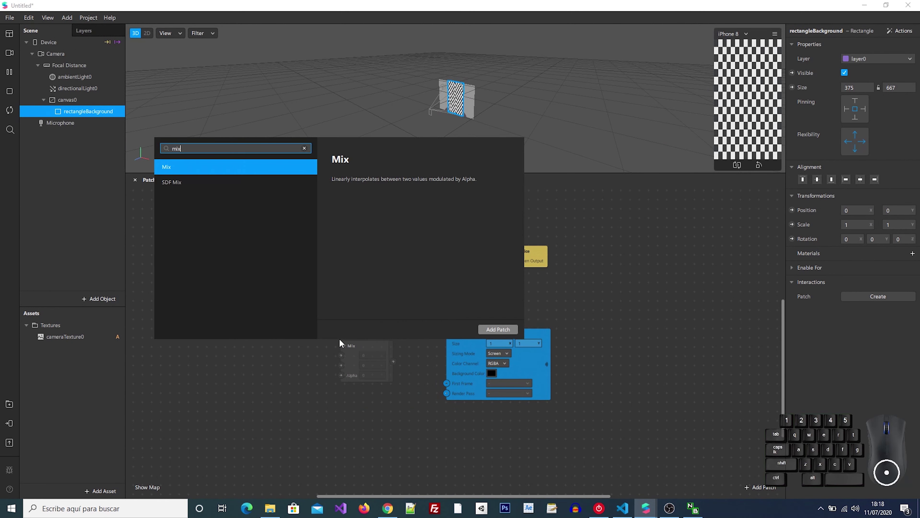
key(Return)
click(280, 212)
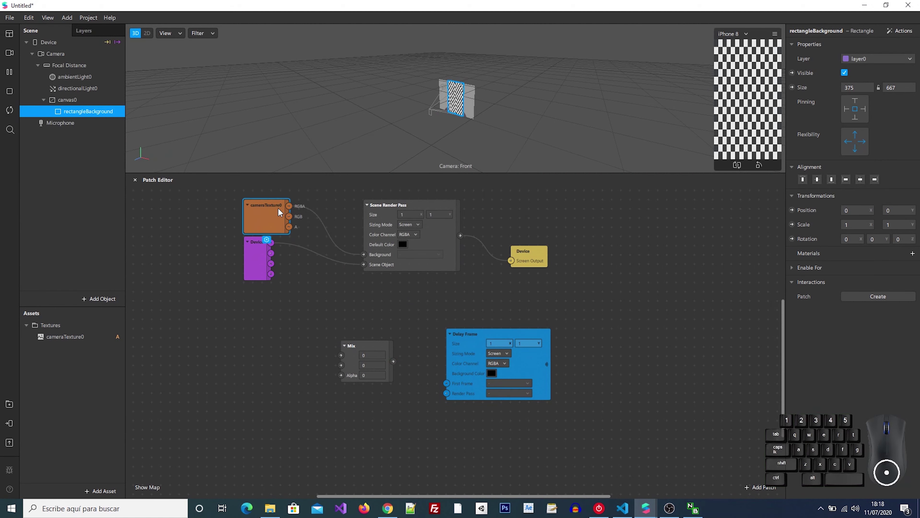
drag(289, 205, 342, 345)
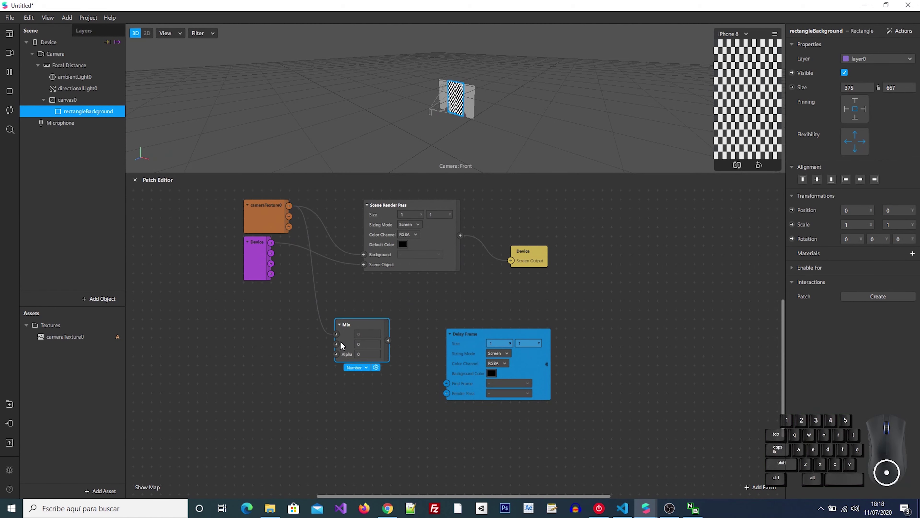
Add a Receiver patch beside the Mix patch and select it.
click(480, 335)
click(255, 366)
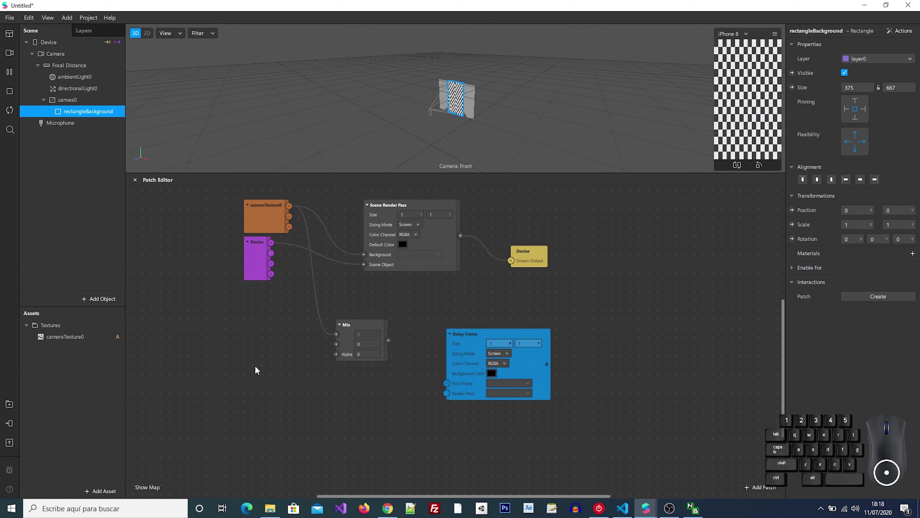
double_click(255, 370)
text(rec)
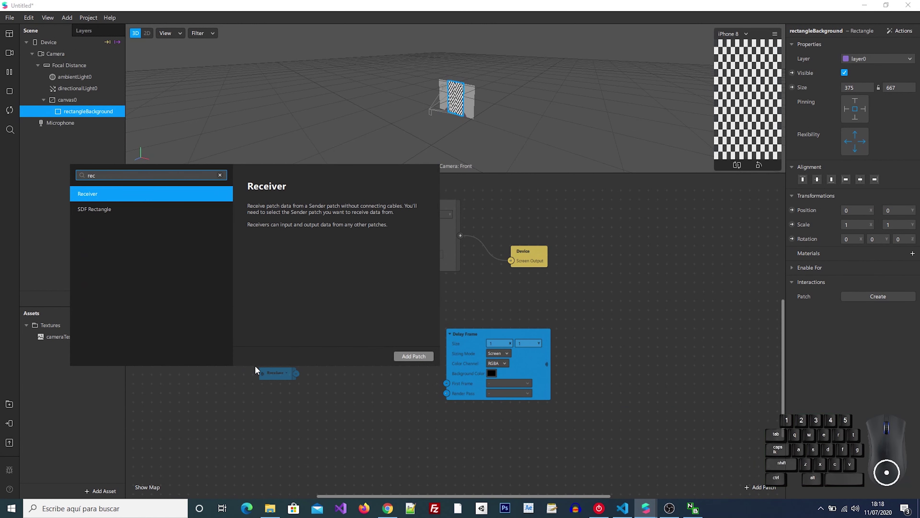
key(Return)
click(287, 378)
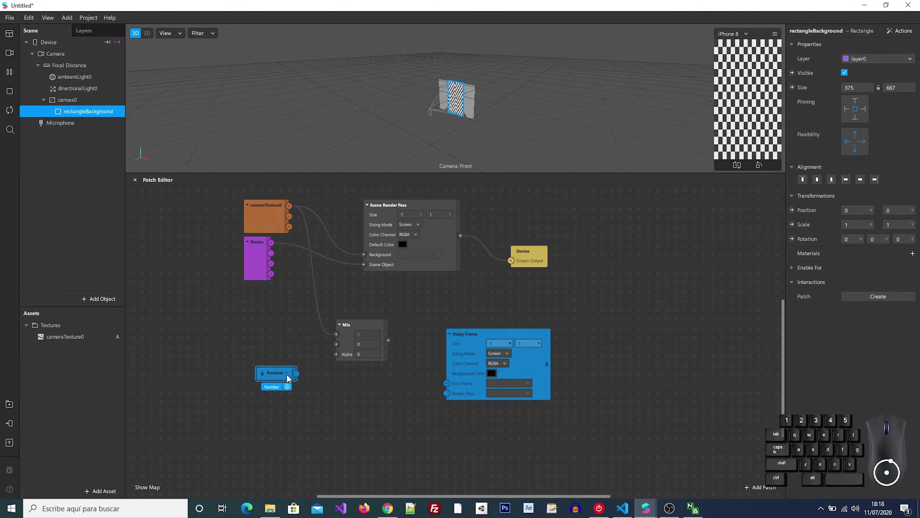
Set the Receiver patch to Delay Frame and connect it to the Mix patch's second input.
click(287, 374)
click(305, 379)
drag(305, 373, 274, 353)
click(364, 333)
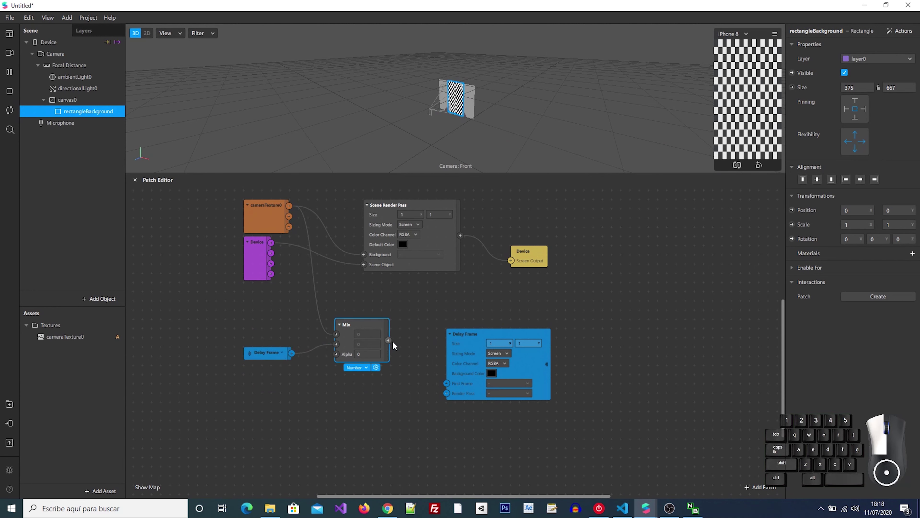
Connect the camera texture's RGBA output to Delay Frame's First Frame input, and reposition the Mix and receiver patches below.
drag(393, 341, 446, 393)
click(366, 330)
drag(367, 333, 350, 352)
drag(288, 205, 447, 385)
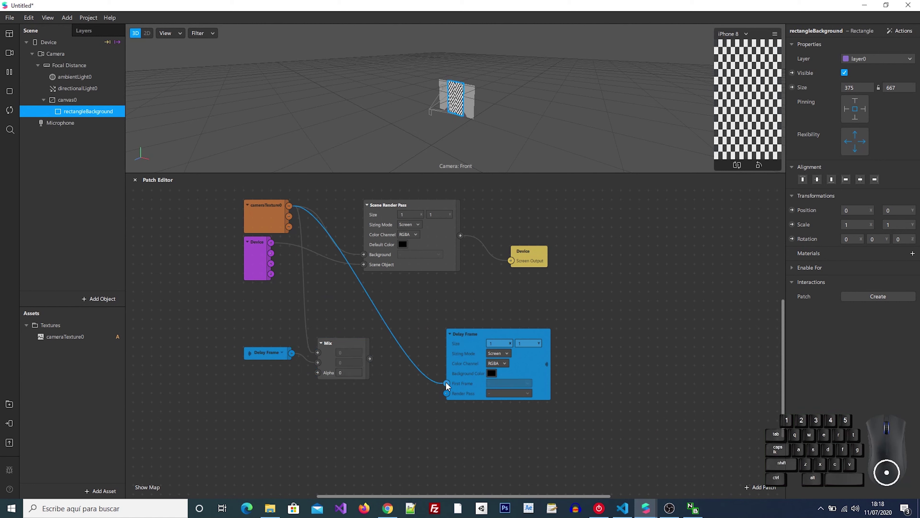
drag(344, 348, 364, 376)
click(257, 219)
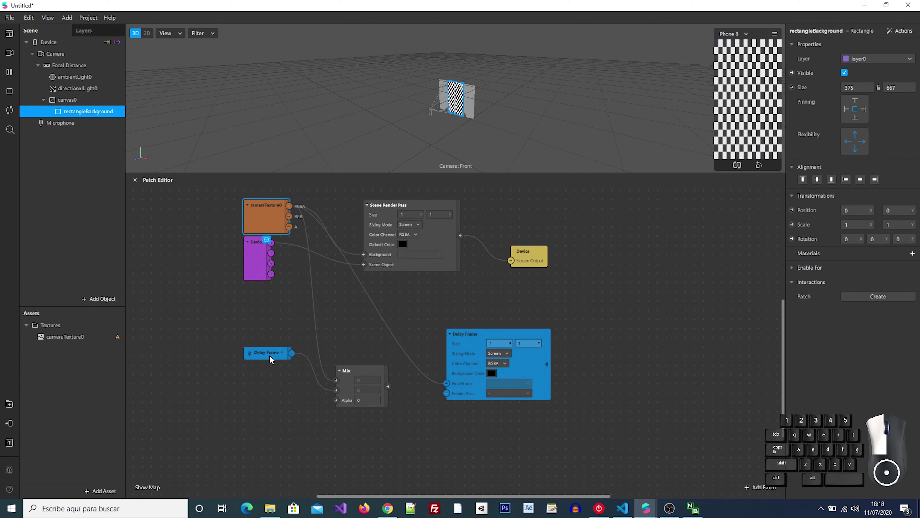
drag(270, 359, 260, 395)
Add a Shader Render Pass patch fed by the Mix output, with the Delay Frame patch moved aside to make room.
drag(353, 387, 446, 395)
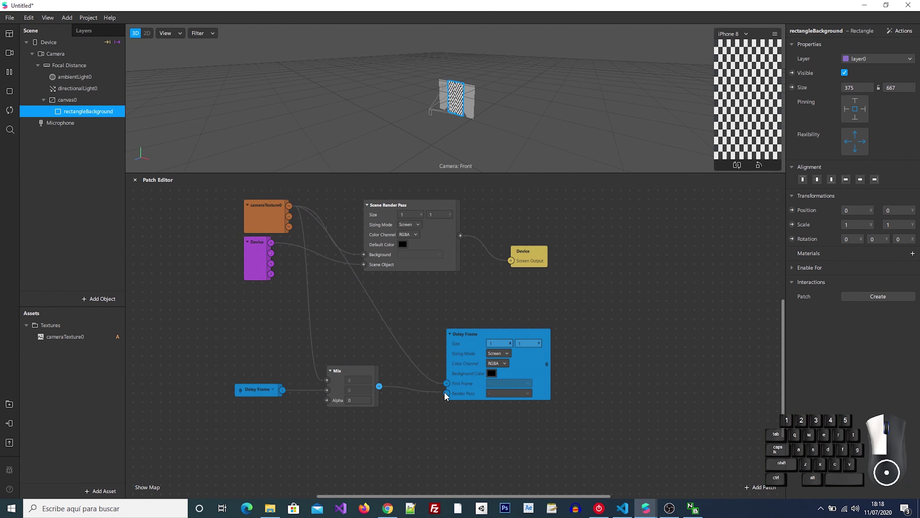
drag(379, 386, 445, 394)
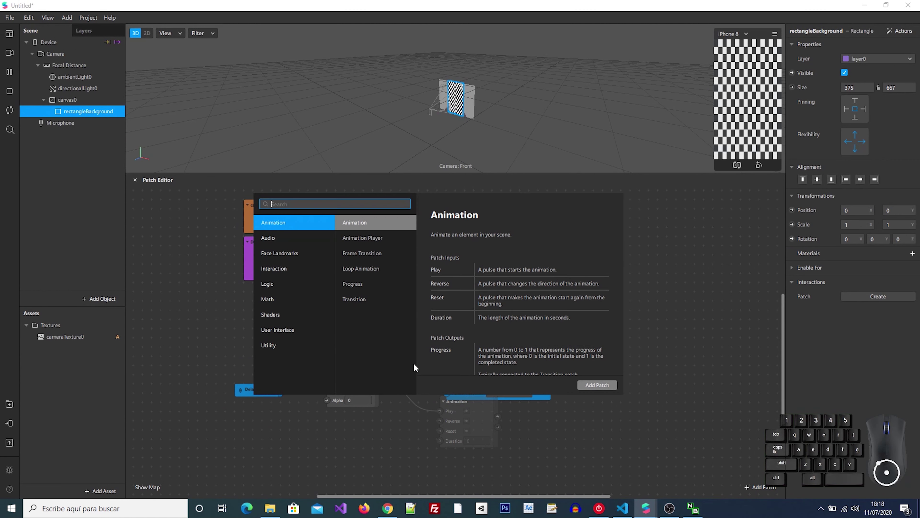
key(Escape)
drag(457, 364, 540, 346)
double_click(426, 397)
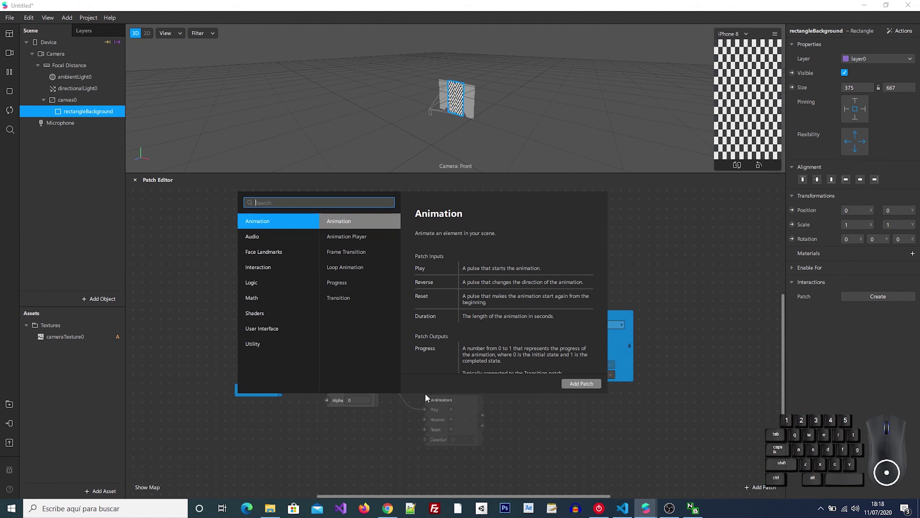
text(shad)
key(Return)
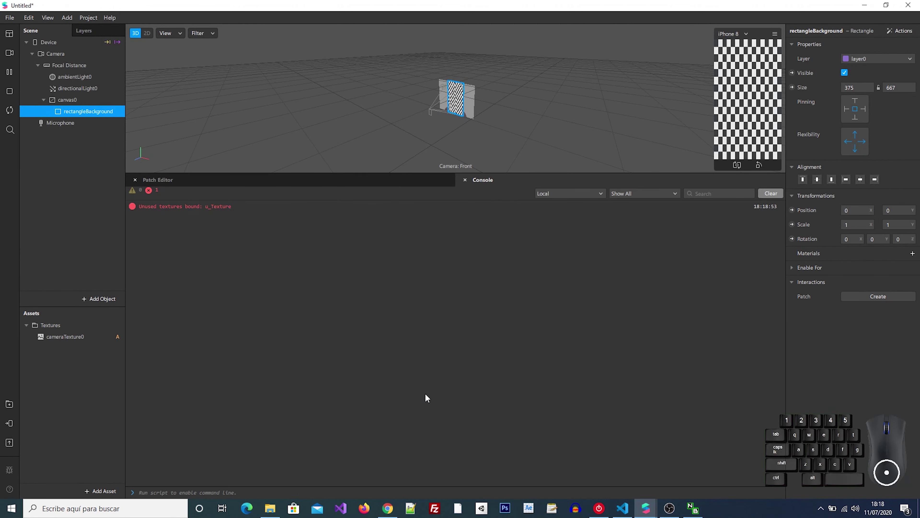
click(395, 181)
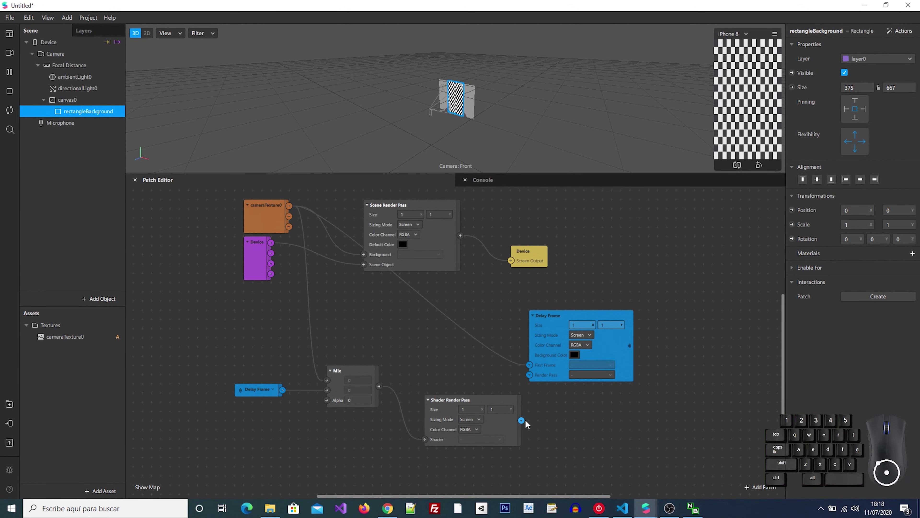
Connect the Shader Render Pass output to Delay Frame's Render Pass input and space the two patches apart.
drag(522, 421, 530, 375)
drag(559, 377, 587, 358)
drag(487, 412, 480, 374)
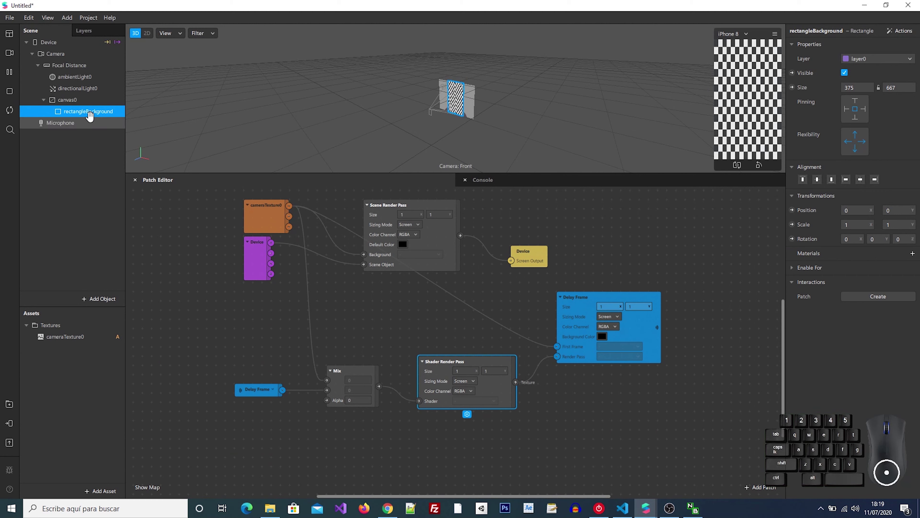
Create a new material on rectangleBackground and drive its diffuse texture from the Shader Render Pass output.
click(912, 253)
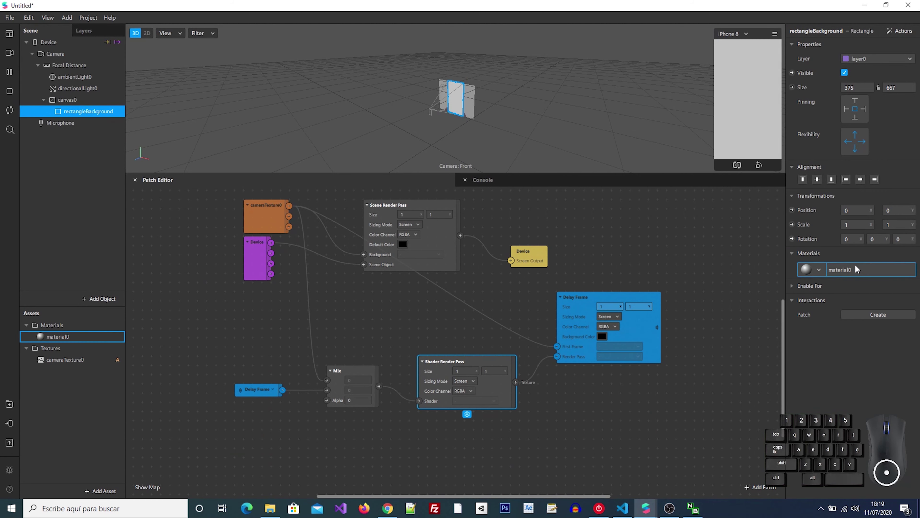
click(65, 337)
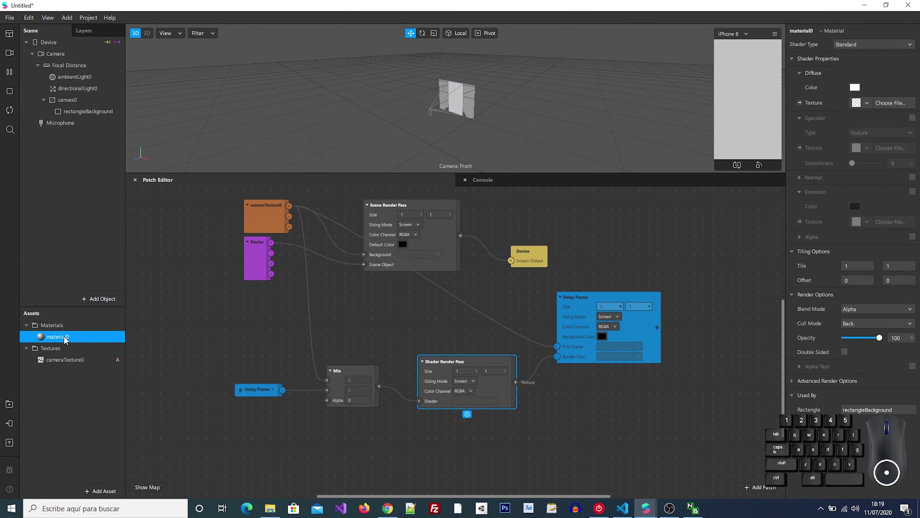
click(802, 103)
drag(491, 354, 628, 422)
drag(516, 382, 613, 398)
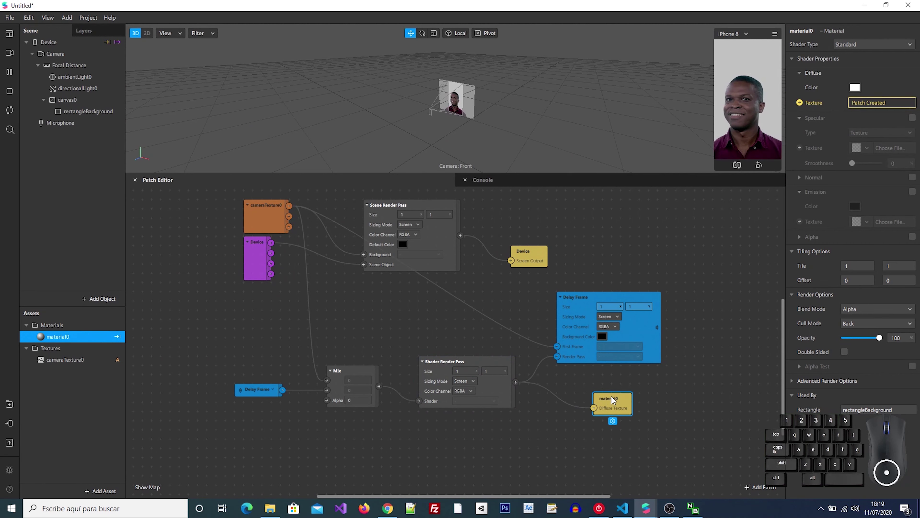
drag(579, 317, 597, 317)
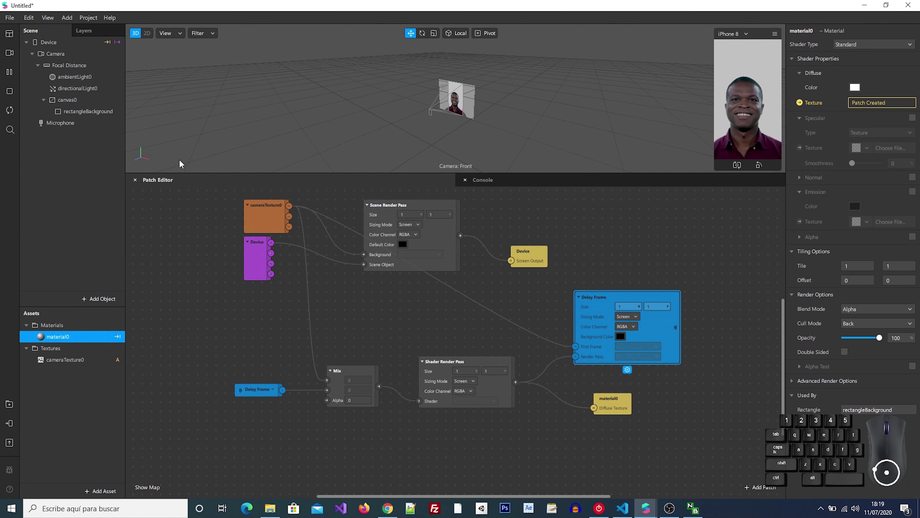
Add a second rectangle to canvas0 and name it rectangleSegmantetion.
alt+drag(267, 336, 382, 318)
ctrl+scroll(339, 321, down, 1)
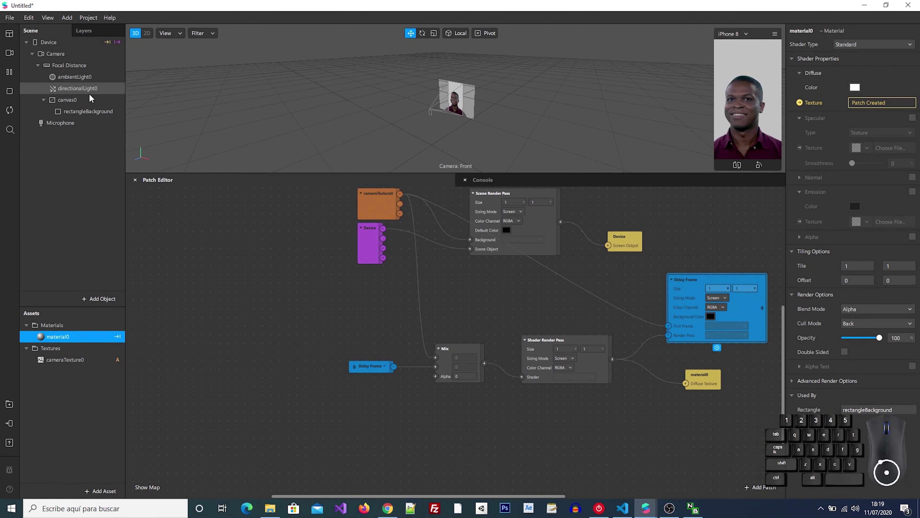
right_click(87, 100)
mouse_move(120, 109)
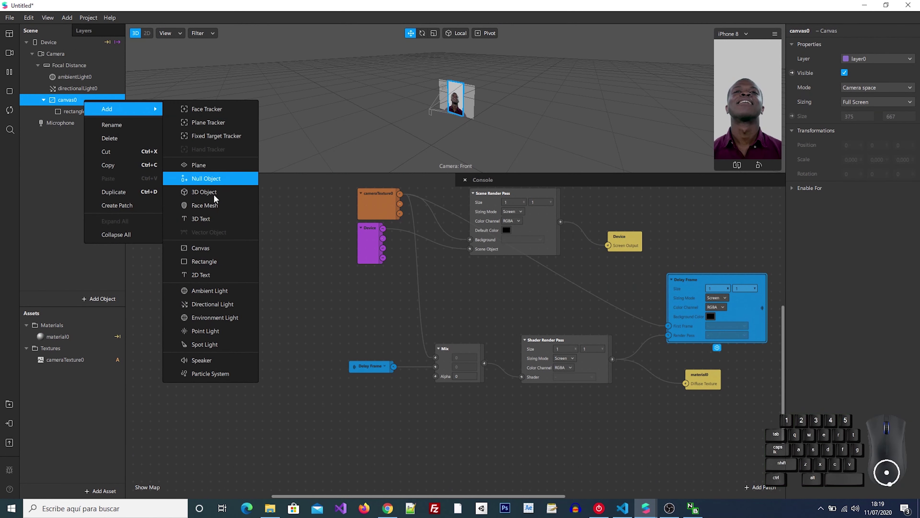
click(204, 261)
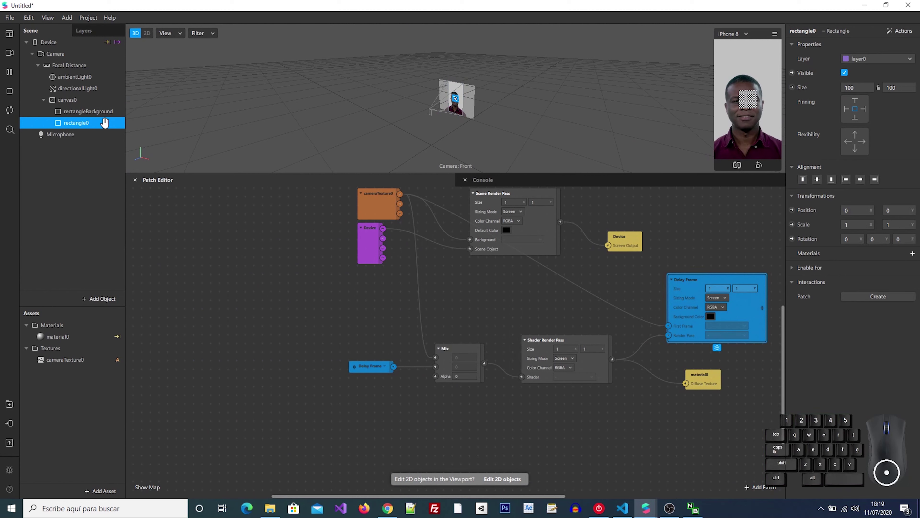
double_click(104, 123)
text(Segmentation)
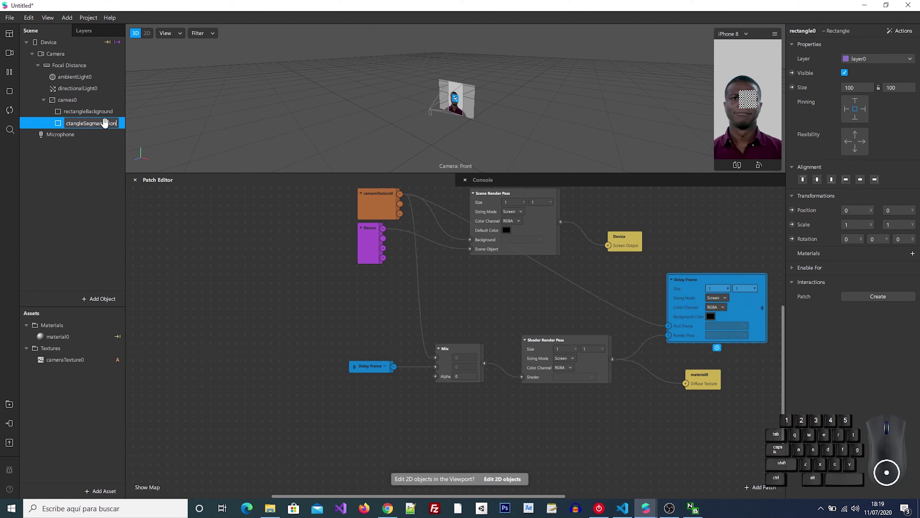
key(Return)
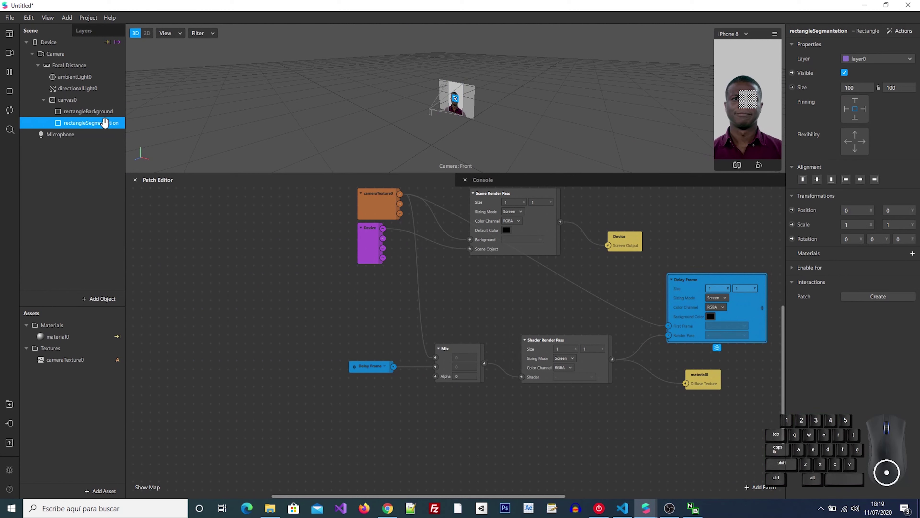
Create a new material on rectangleSegmantetion and add its diffuse texture patch below the Shader Render Pass.
click(913, 253)
click(878, 283)
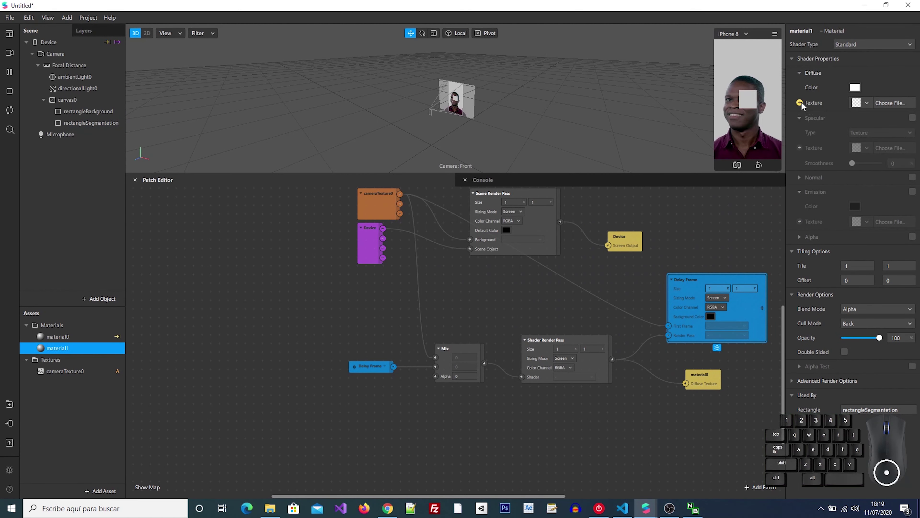
click(800, 102)
drag(480, 364, 485, 433)
alt+drag(572, 412, 541, 359)
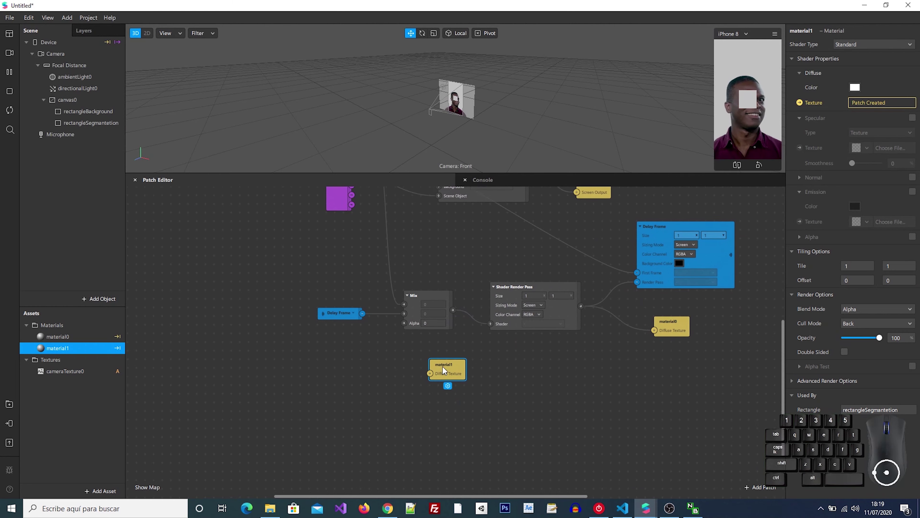
drag(444, 370, 547, 396)
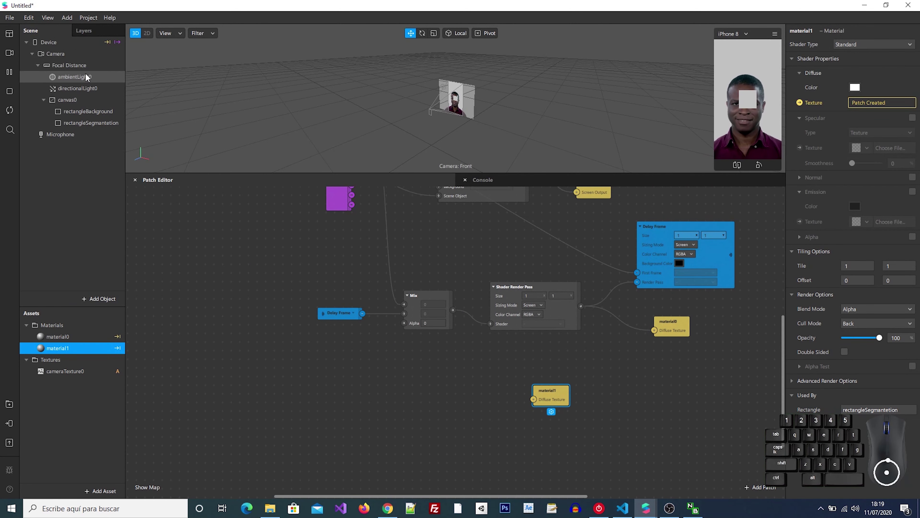
Add a person segmentation texture to the Camera, and connect the camera texture's RGBA output to material1's diffuse texture patch.
click(91, 54)
click(913, 131)
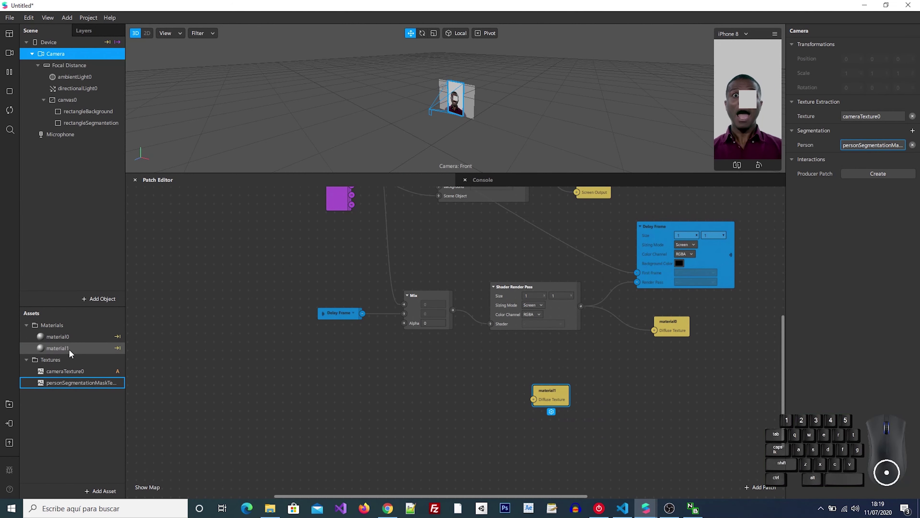
click(58, 348)
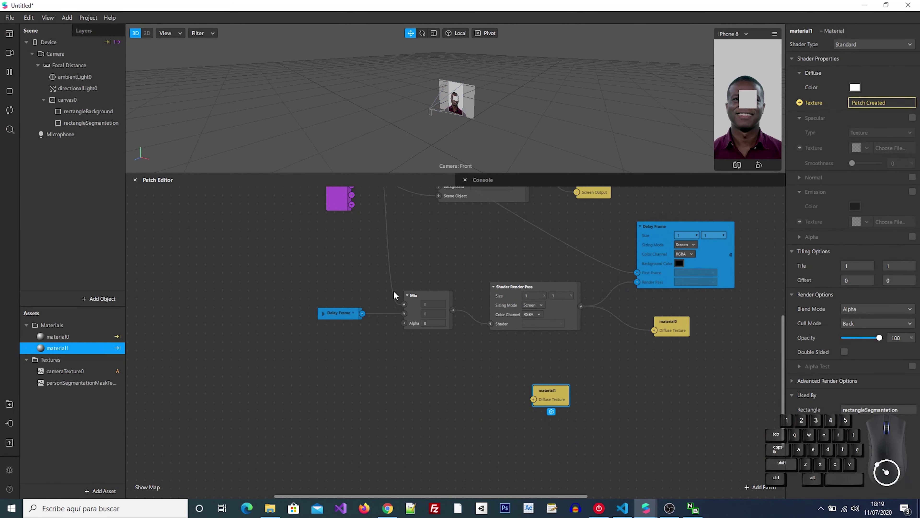
drag(555, 393, 379, 237)
scroll(336, 254, up, 3)
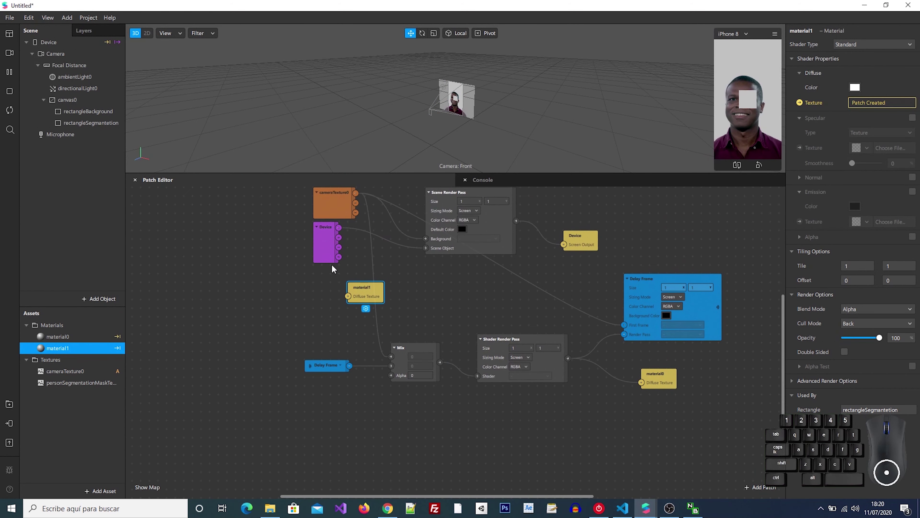
mouse_move(355, 193)
mouse_down()
mouse_move(347, 295)
mouse_move(417, 296)
mouse_up()
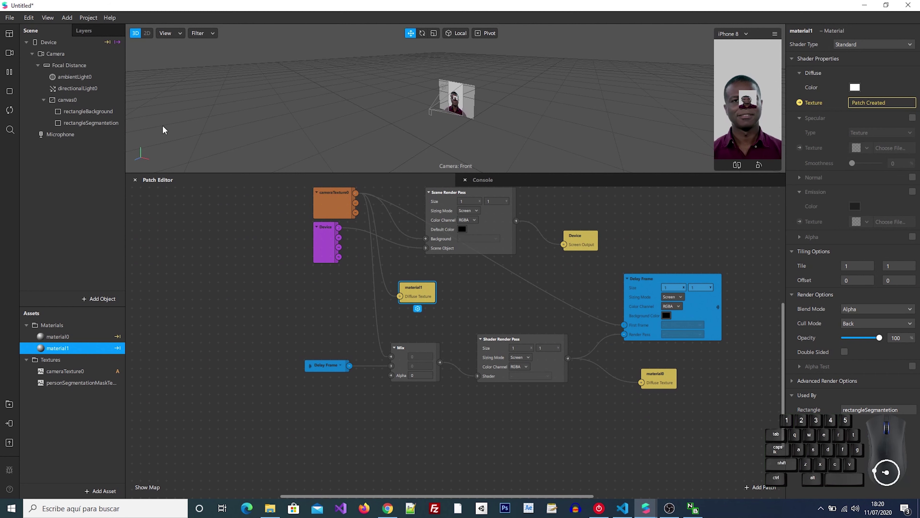
Enable Alpha on material1 and use the person segmentation mask as its alpha texture.
click(95, 123)
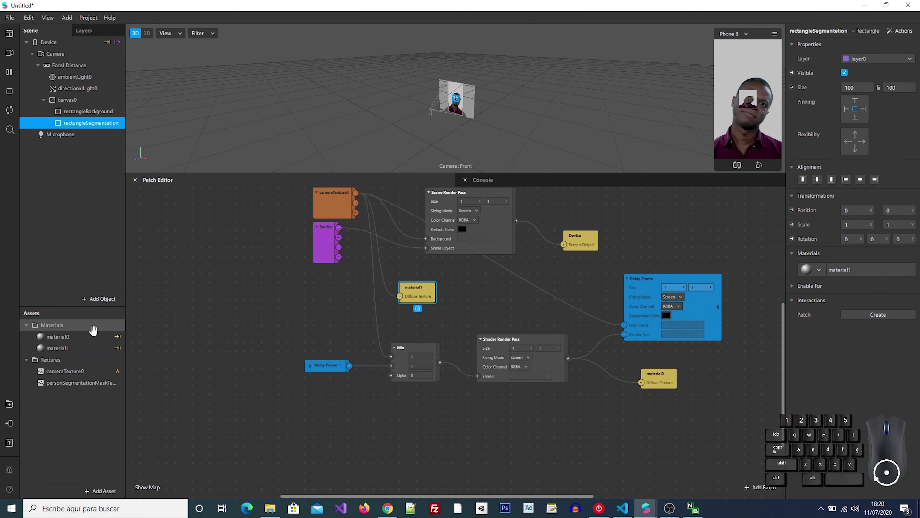
click(69, 348)
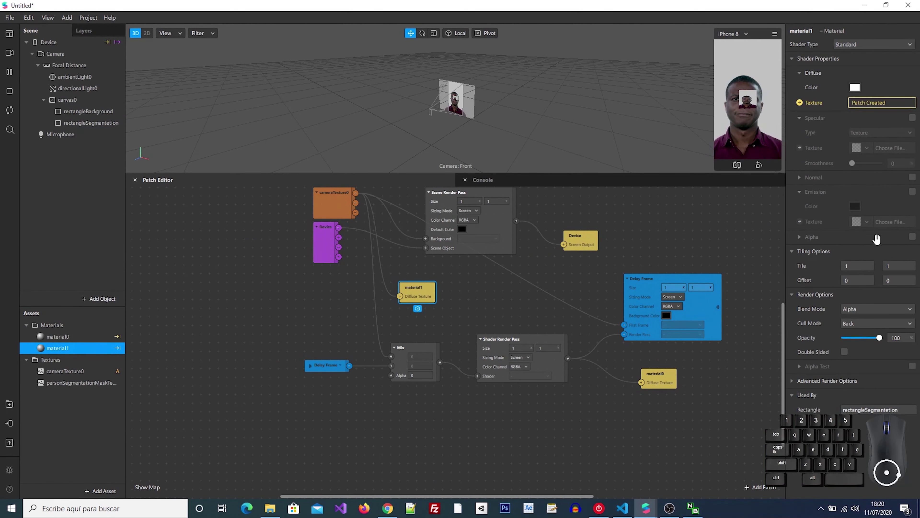
click(912, 237)
click(866, 267)
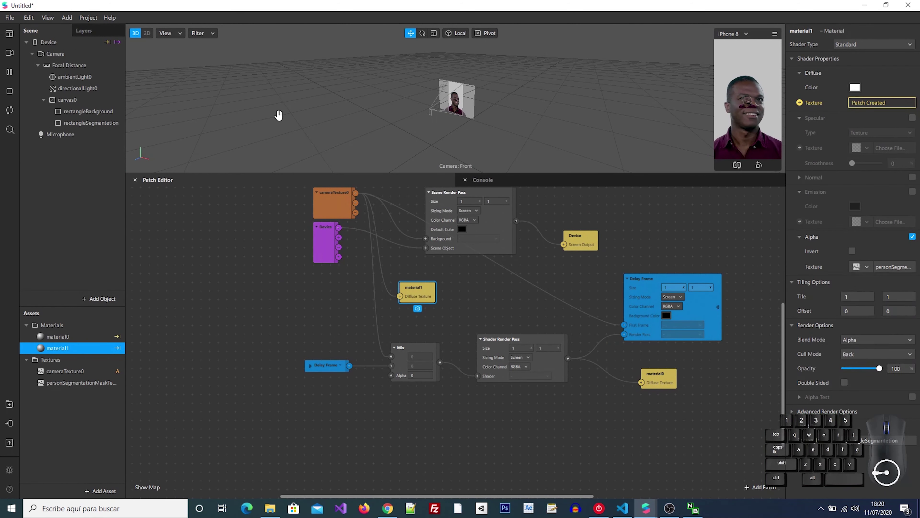
Make rectangleSegmantetion full screen by setting its size to fill width and fill height.
click(101, 124)
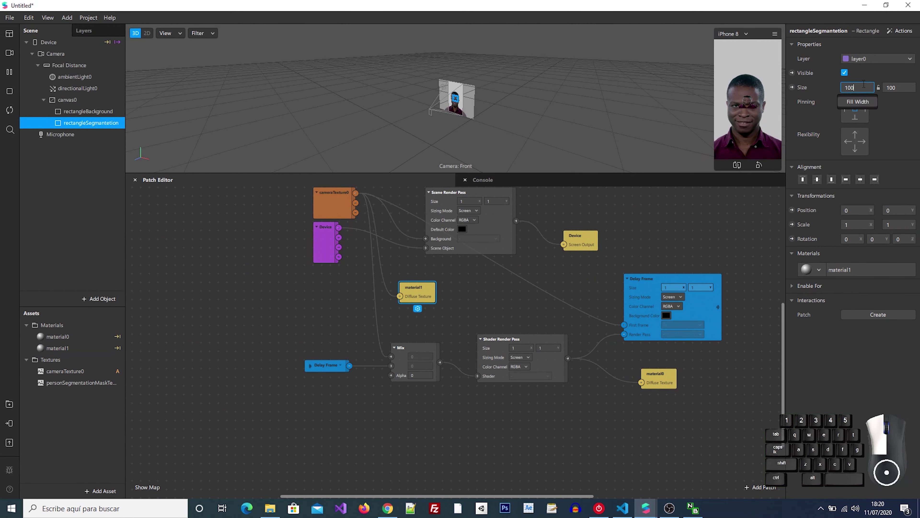
click(859, 103)
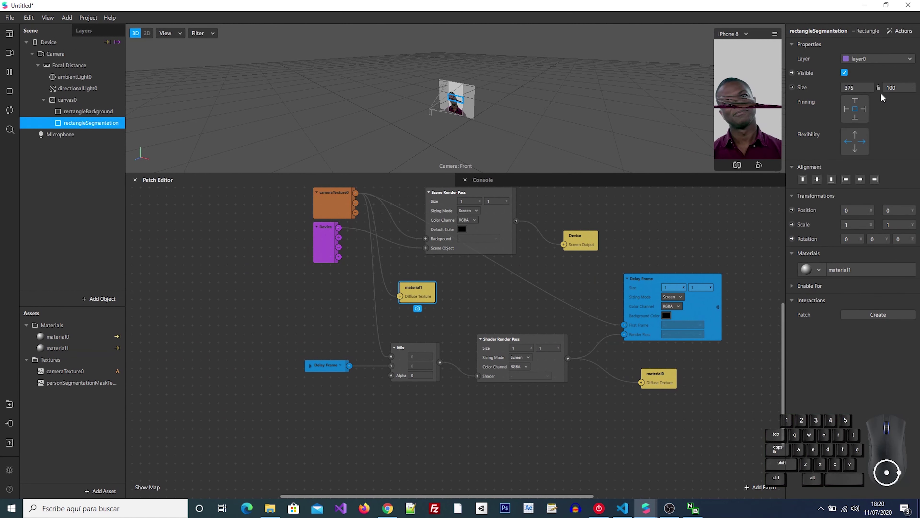
click(904, 87)
click(899, 102)
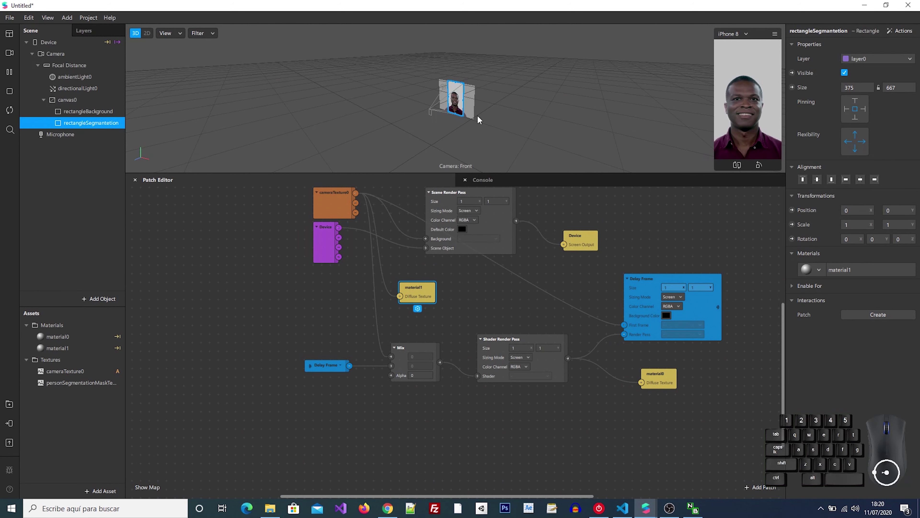
Review the properties of rectangleBackground, rectangleSegmantetion and the person segmentation mask texture.
click(106, 112)
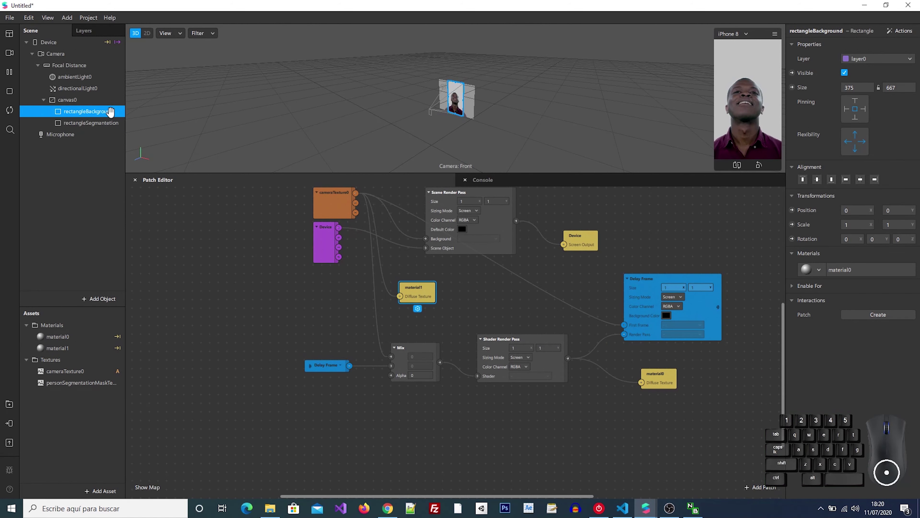
click(107, 124)
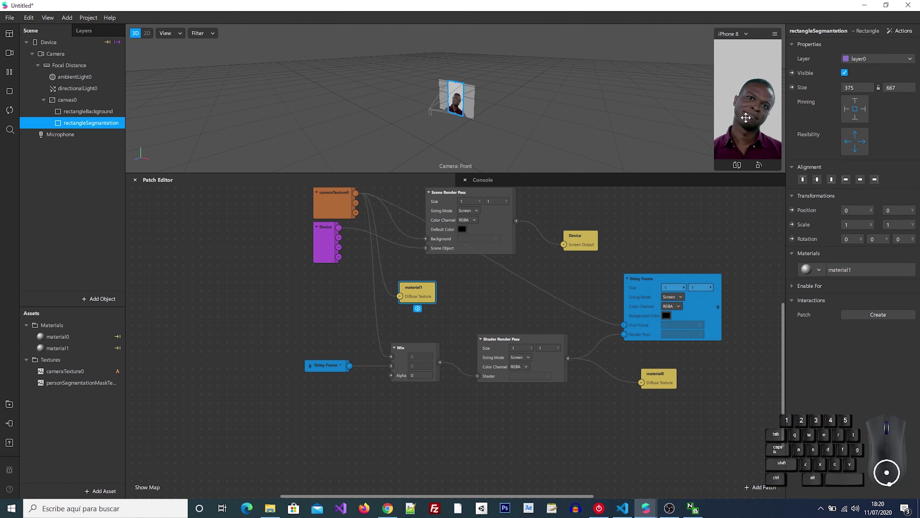
click(232, 164)
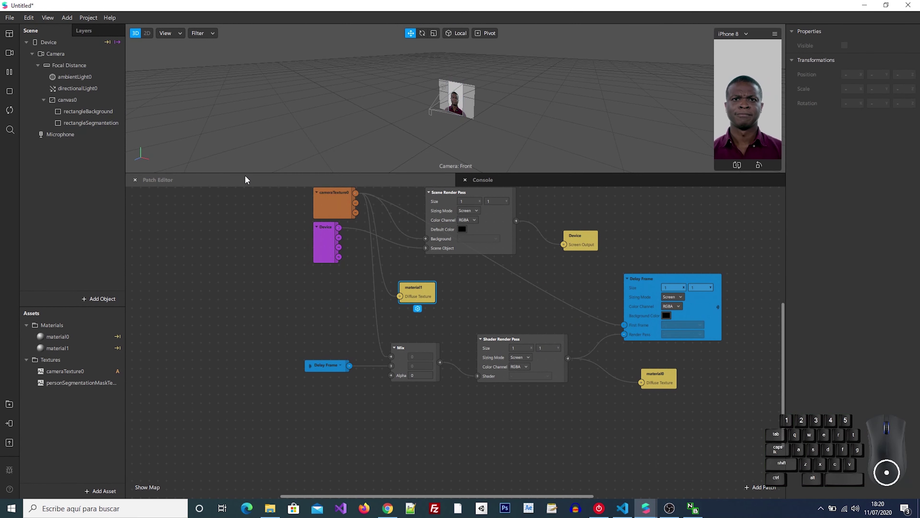
click(65, 383)
alt+drag(254, 326, 278, 343)
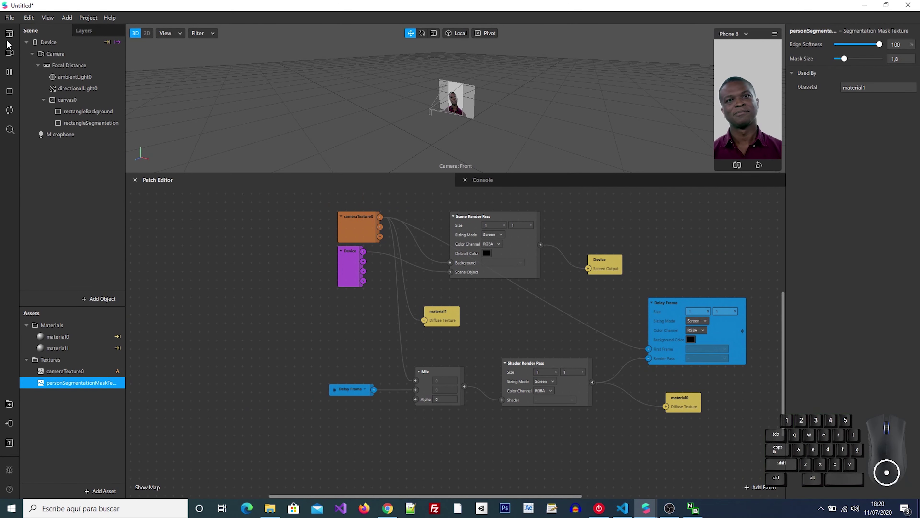
Add a Camera patch with its Video Recording output feeding a Pulse, and connect the Pulse to a new Switch patch's Flip input.
click(9, 34)
click(54, 43)
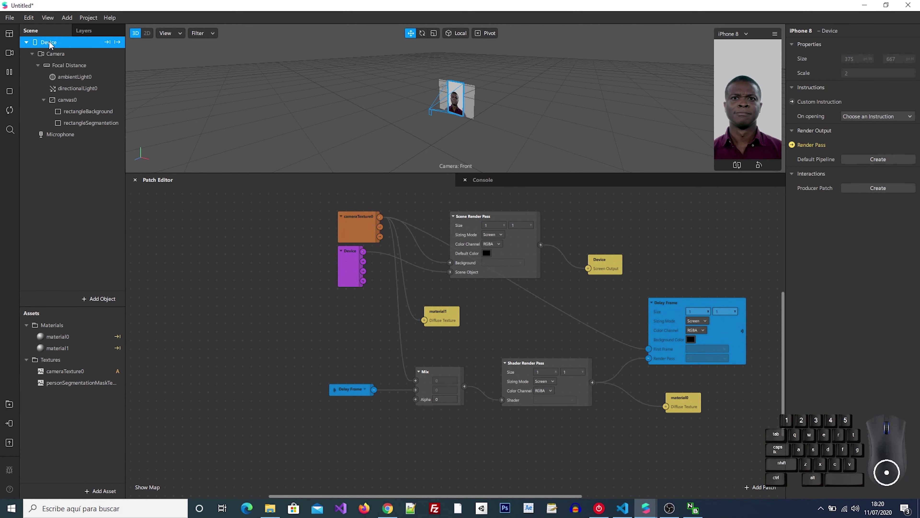
drag(55, 54, 241, 348)
alt+drag(276, 384, 229, 421)
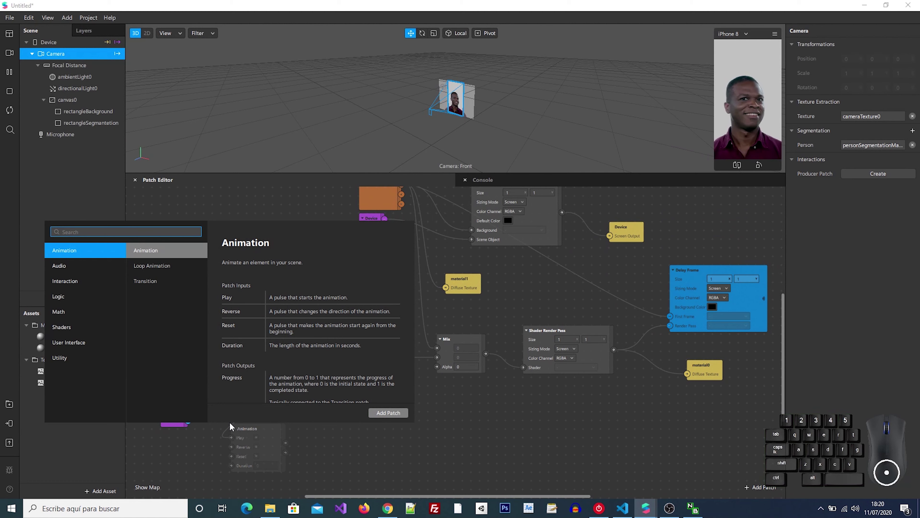
text(sw)
key(Return)
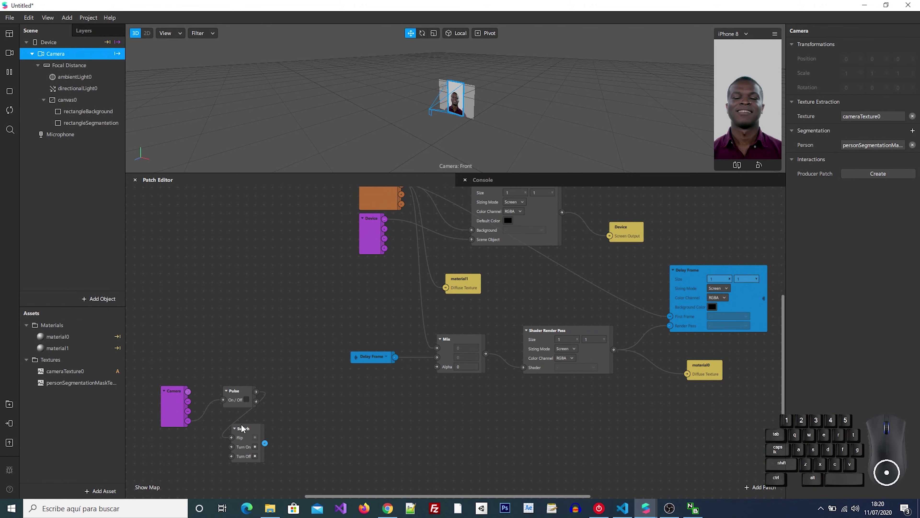
Add an If Then Else patch with its Condition driven by the Switch, and place it beside the Switch.
drag(241, 424, 346, 437)
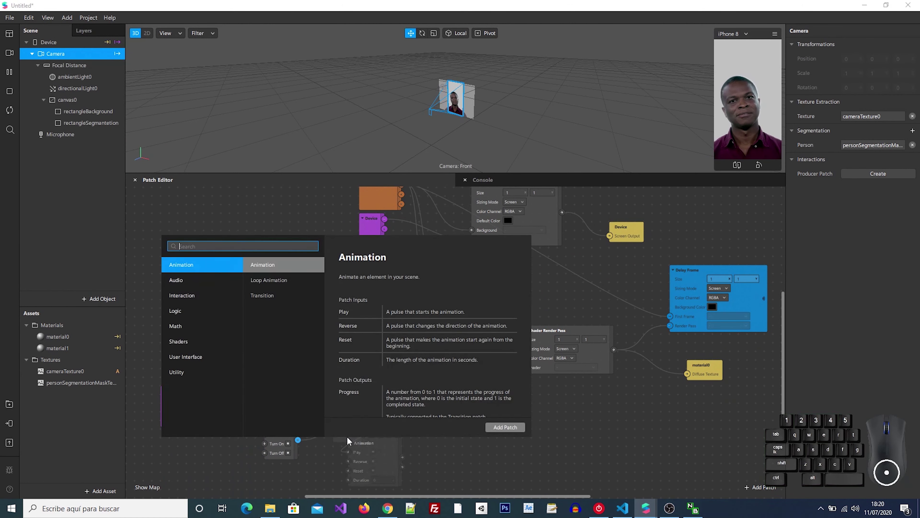
text(if)
key(Return)
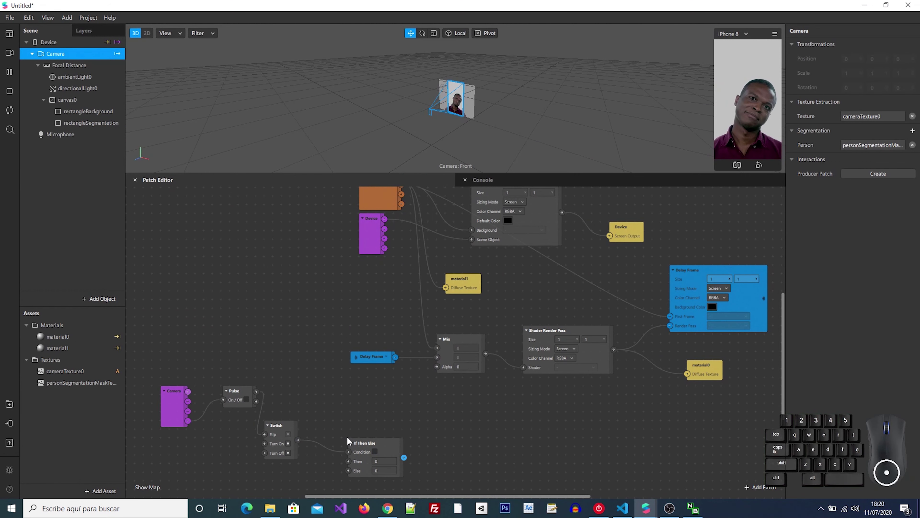
drag(367, 443, 369, 426)
Set the Mix patch's Alpha to 1 and shift the patch slightly toward the Delay Frame receiver.
click(466, 367)
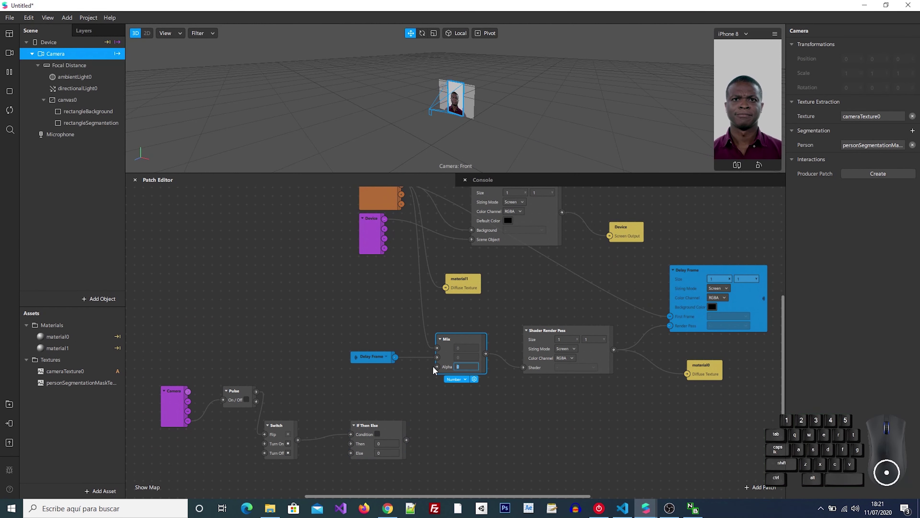
key(Return)
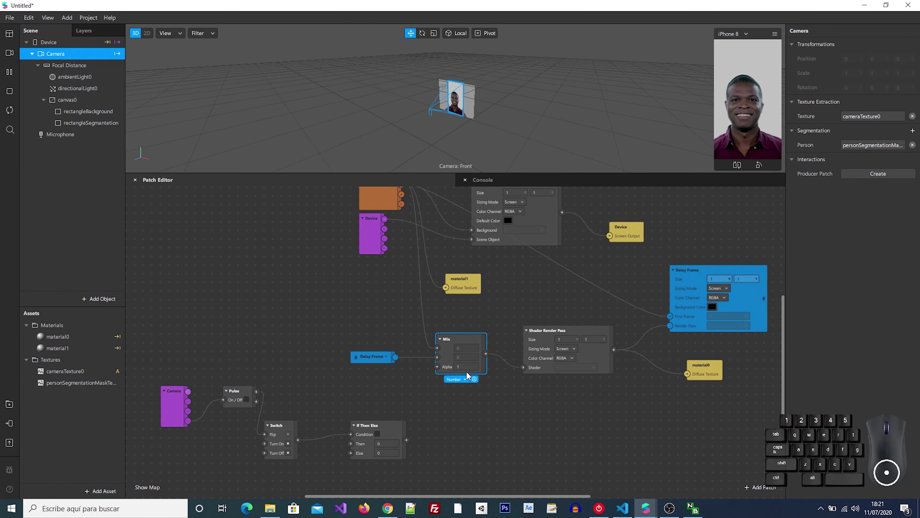
drag(467, 375, 450, 376)
click(434, 367)
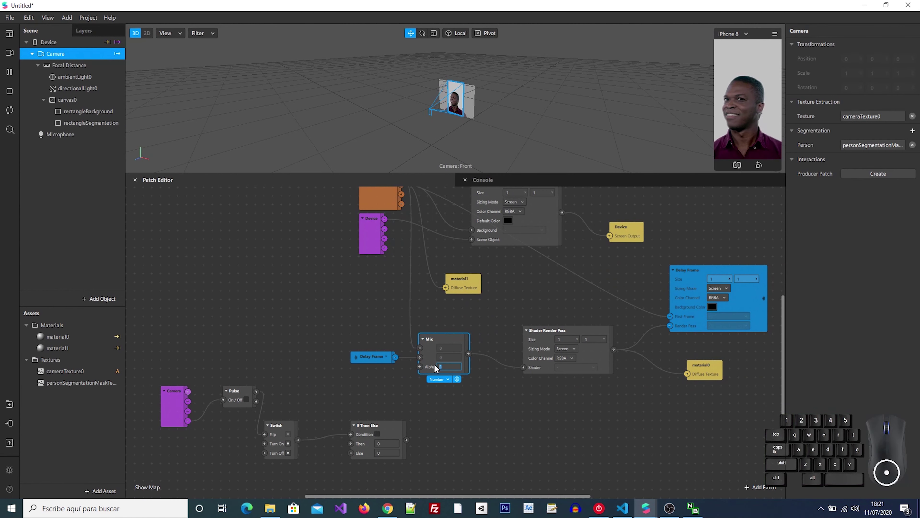
Hide rectangleSegmantetion and compare the Mix effect with Alpha at 0 and back at 1.
click(100, 123)
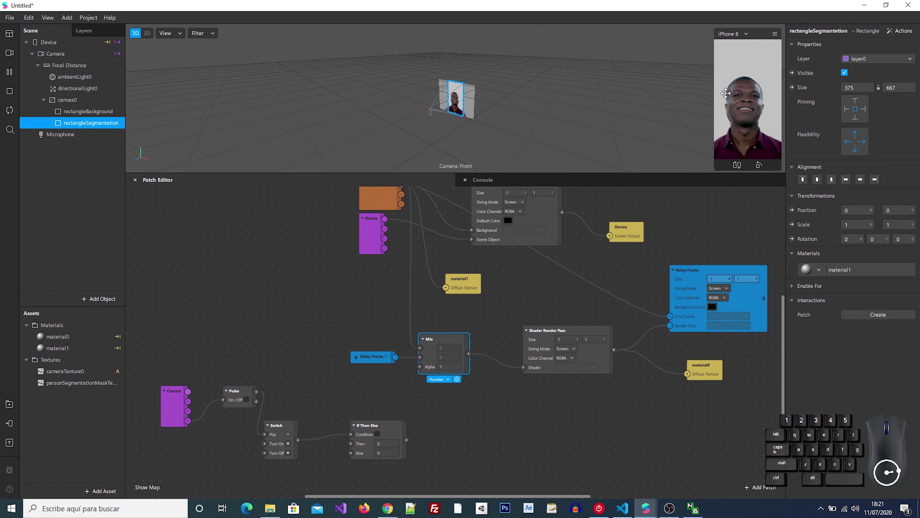
click(844, 72)
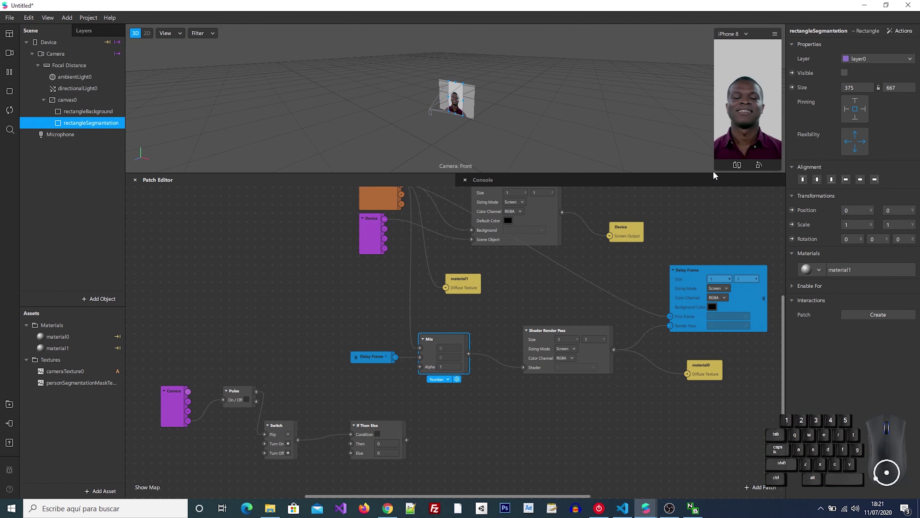
click(451, 367)
key(Return)
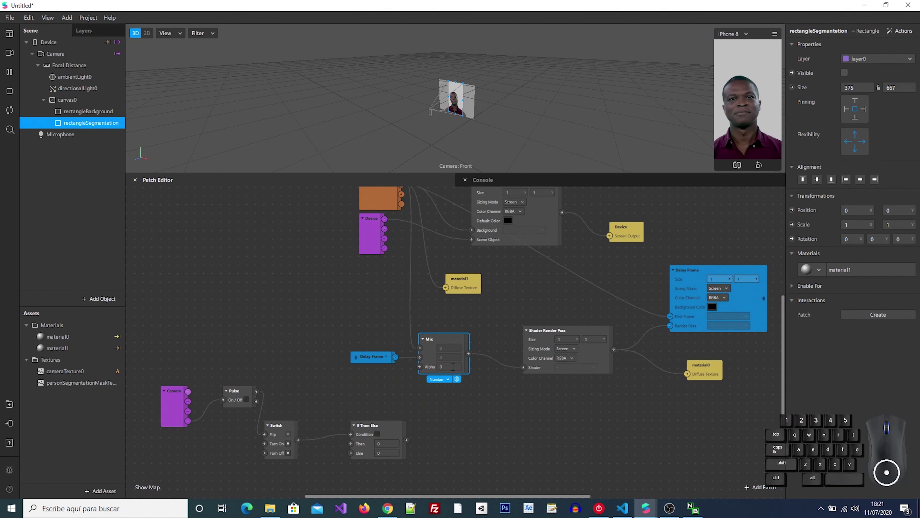
click(452, 366)
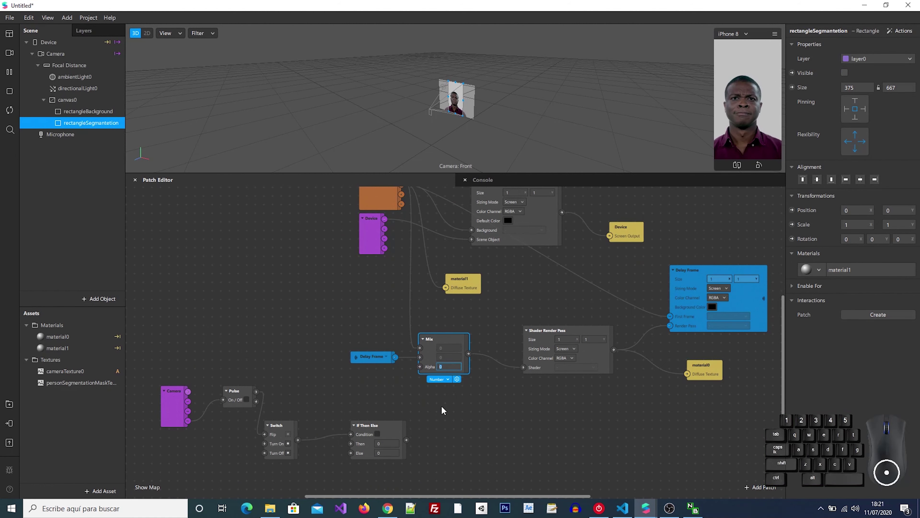
text(1)
key(Return)
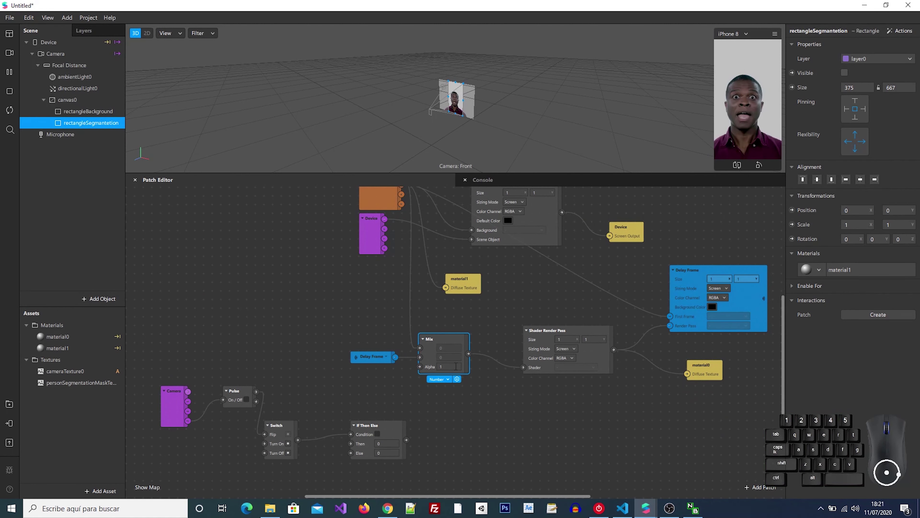
Space out the Camera and If Then Else patches, and set the If Then Else patch's Then value to 1.
click(165, 400)
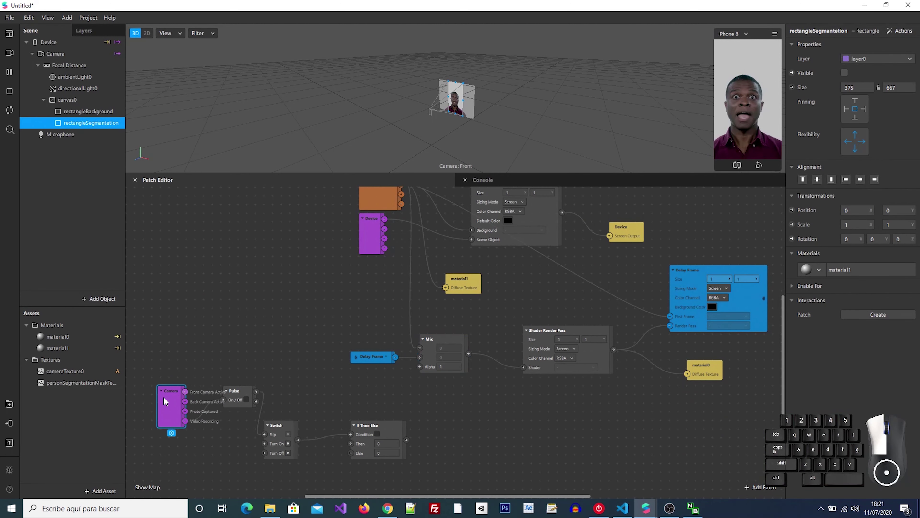
drag(165, 400, 159, 400)
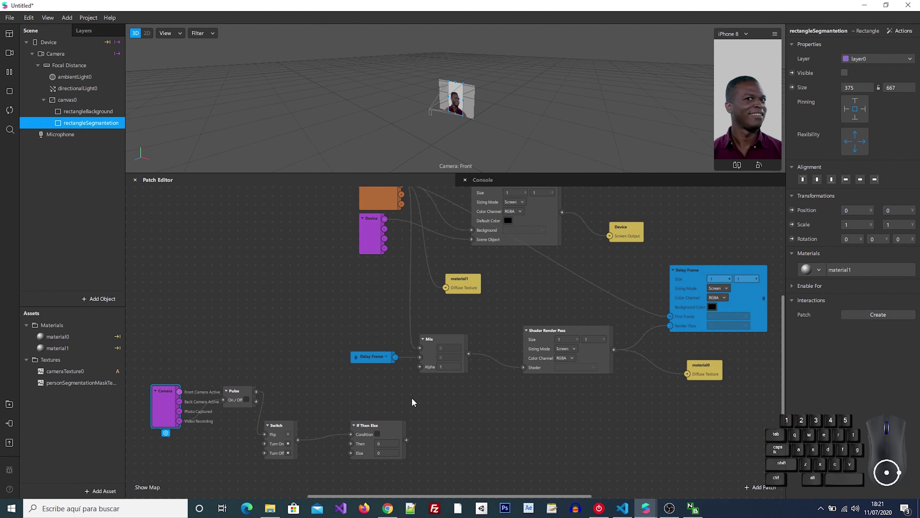
drag(365, 421, 347, 421)
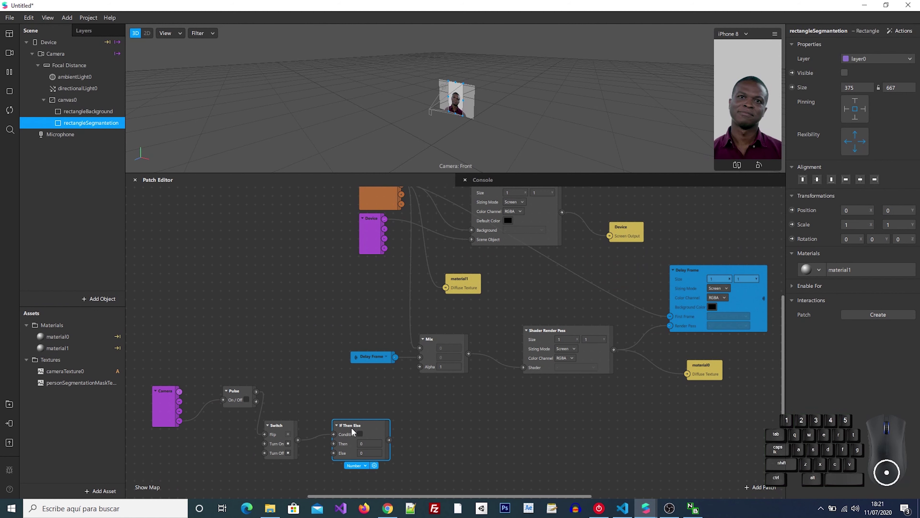
click(164, 408)
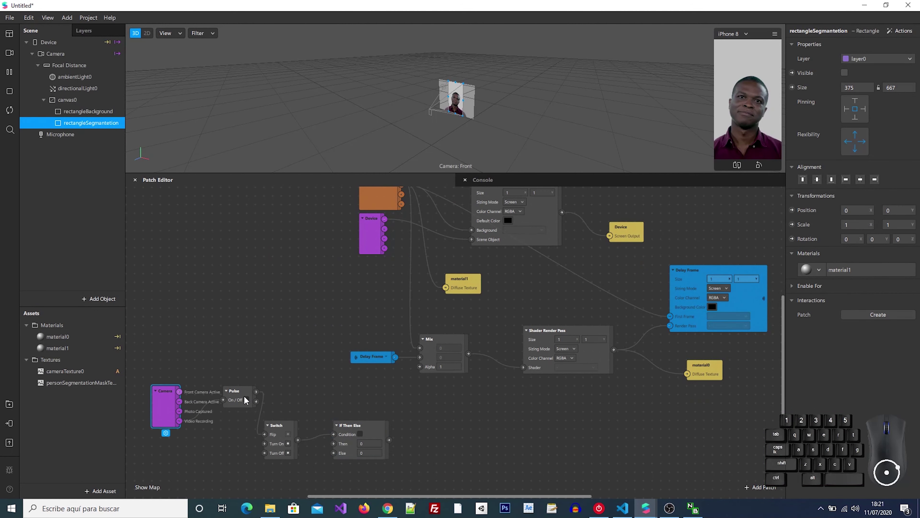
click(363, 443)
text(1)
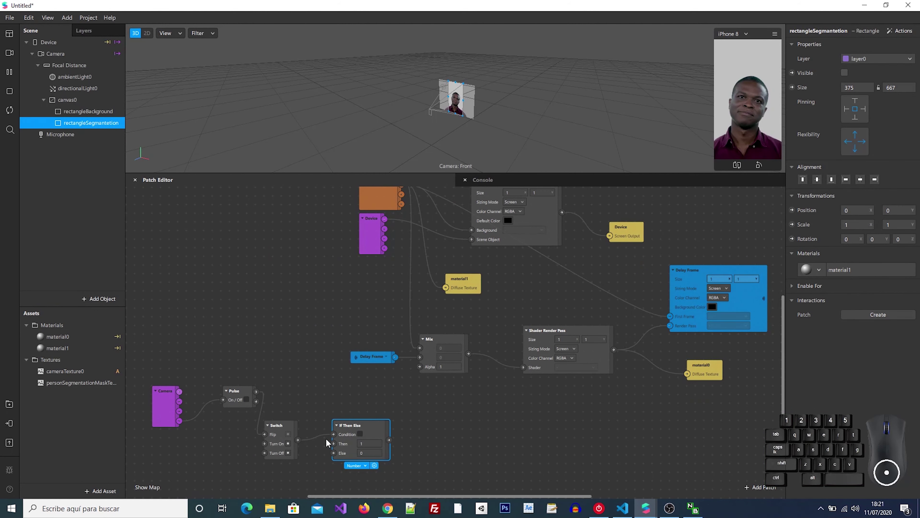
Add a Delay patch fed by the If Then Else output and set its Duration to 3.
double_click(448, 445)
text(de)
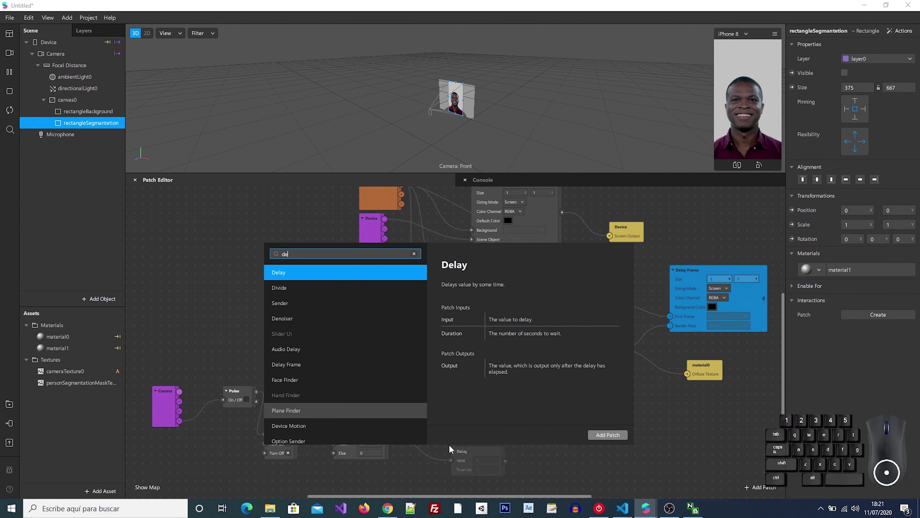
text(lay)
key(Return)
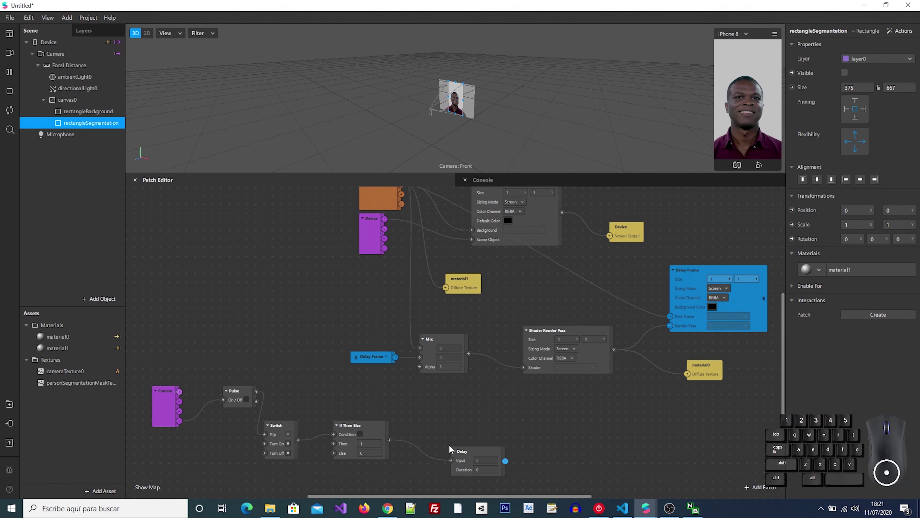
click(471, 466)
text(3)
key(Return)
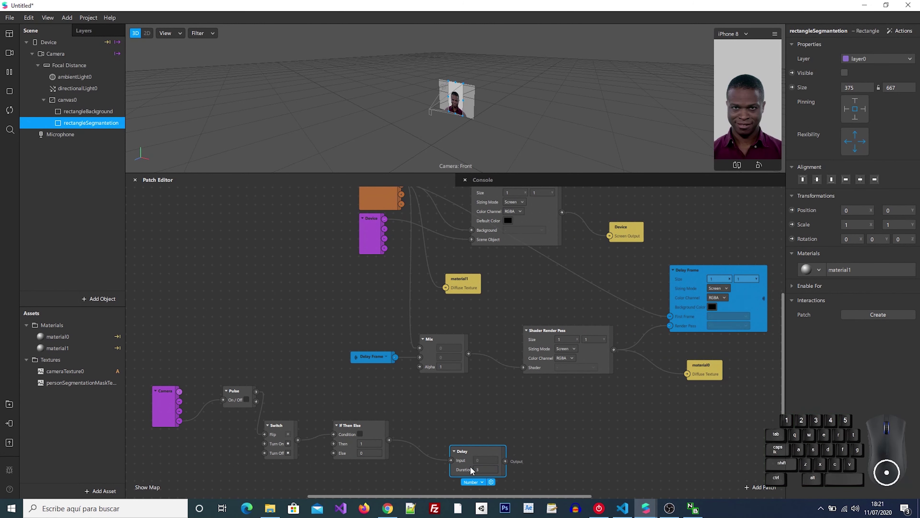
click(169, 406)
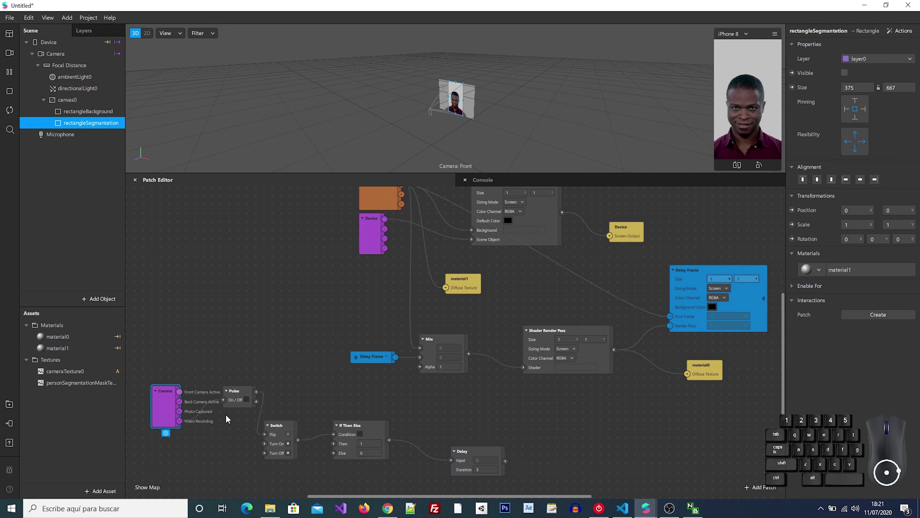
Connect the Delay output to the Mix patch's Alpha input, and move the Delay and If Then Else patches closer to the Switch.
drag(505, 461, 420, 367)
drag(488, 456, 465, 439)
drag(364, 425, 355, 416)
drag(440, 434, 406, 424)
scroll(319, 314, down, 3)
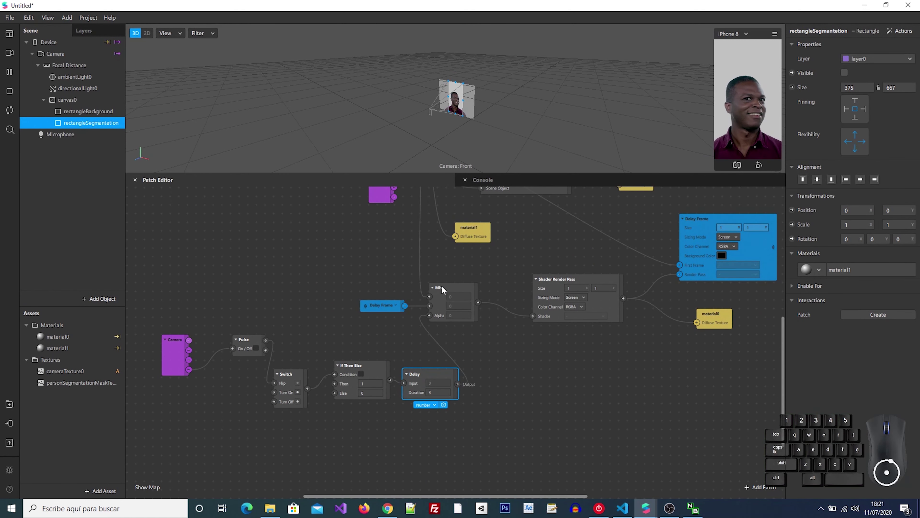
Tidy the graph by repositioning the Mix, Delay Frame receiver and Pulse patches around their connections.
drag(445, 286, 462, 283)
click(394, 305)
drag(395, 306, 413, 294)
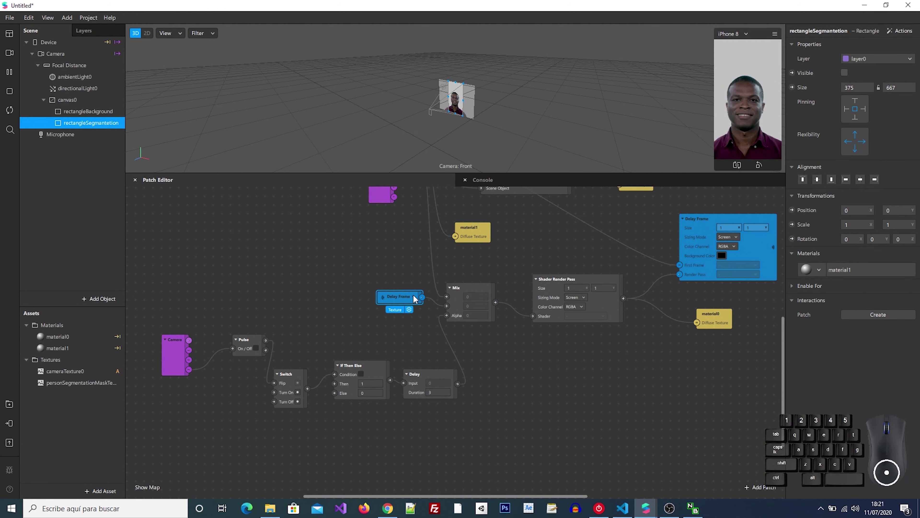
click(245, 345)
drag(245, 344, 234, 371)
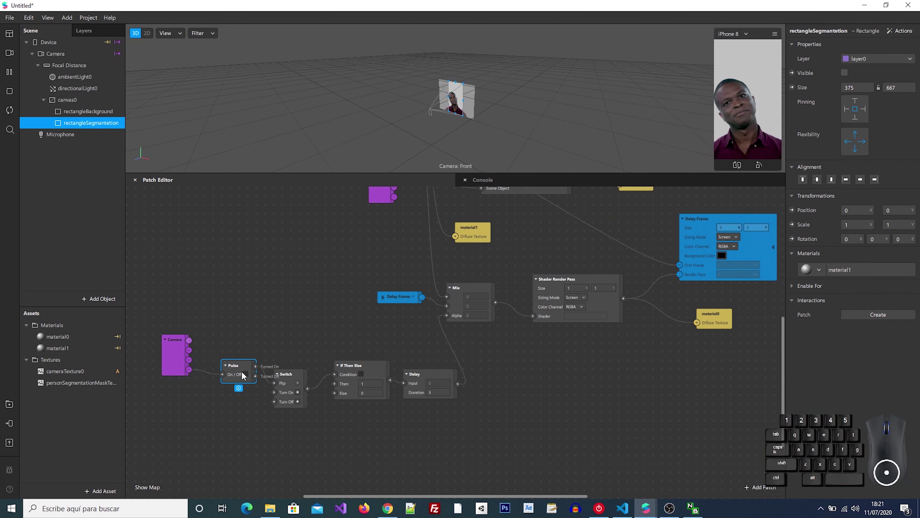
alt+drag(615, 338, 609, 374)
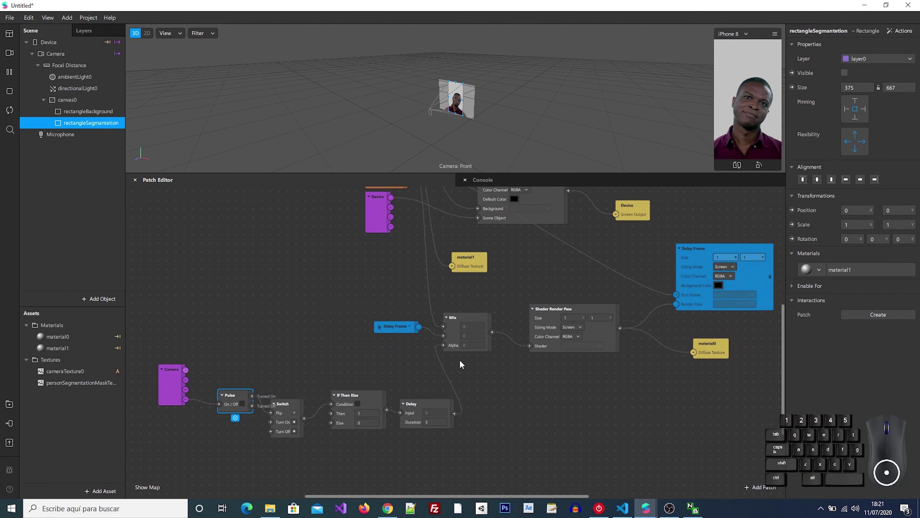
alt+drag(512, 254, 498, 199)
alt+drag(527, 290, 499, 351)
drag(465, 250, 538, 231)
alt+drag(510, 365, 521, 228)
click(191, 362)
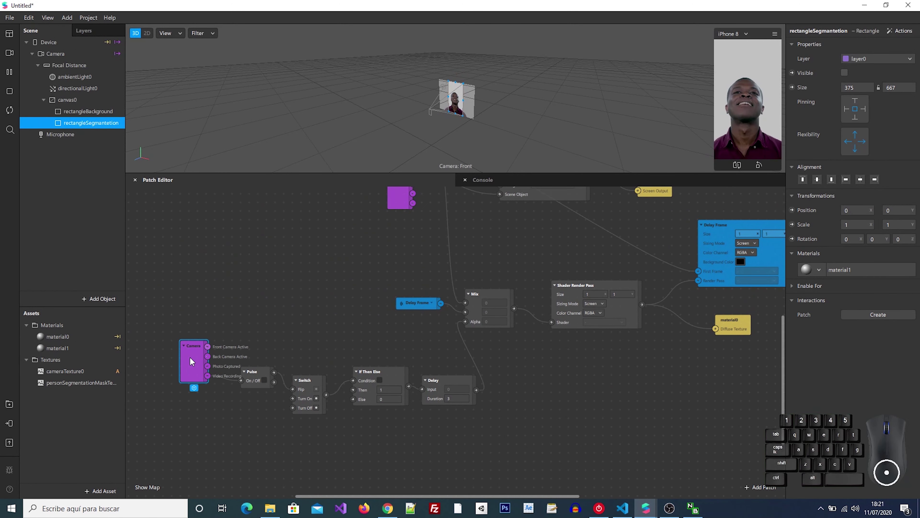
Test the recording trigger with a Pulse-type Value patch driving a new Switch connected to the Pulse patch's On / Off input.
double_click(223, 418)
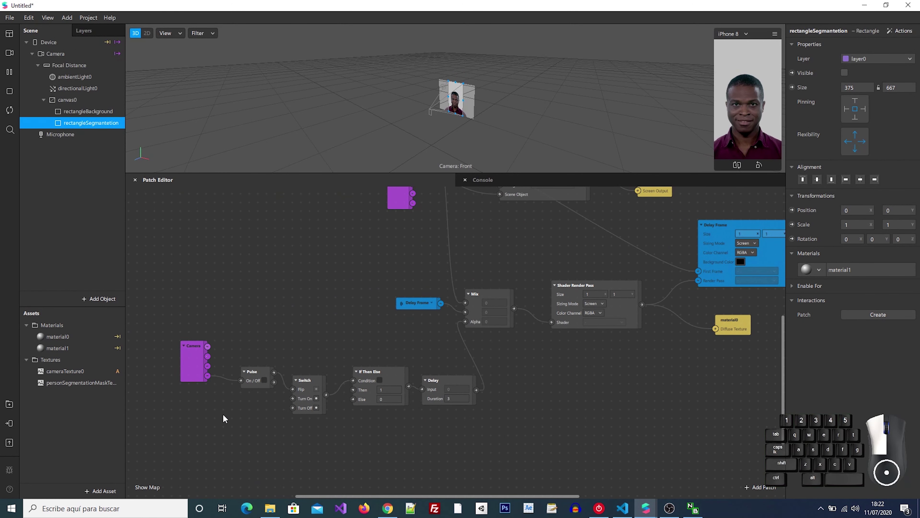
text(value)
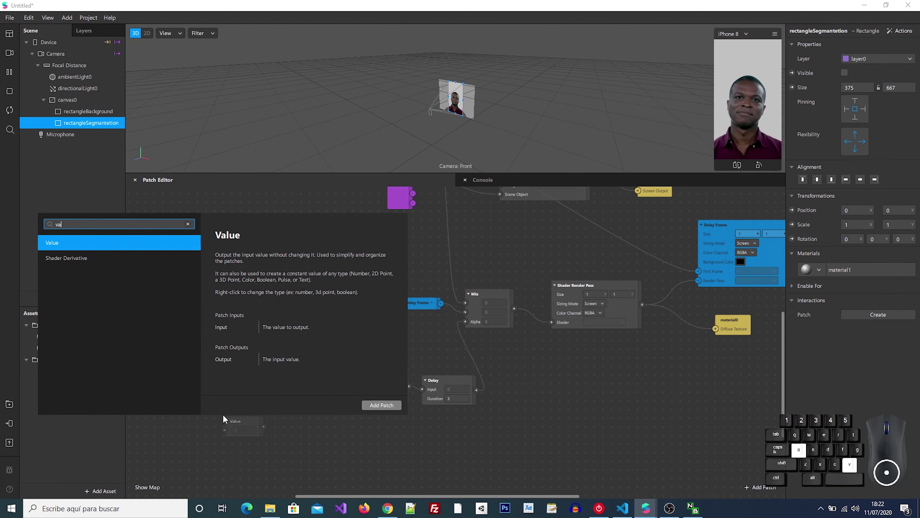
key(Return)
click(227, 418)
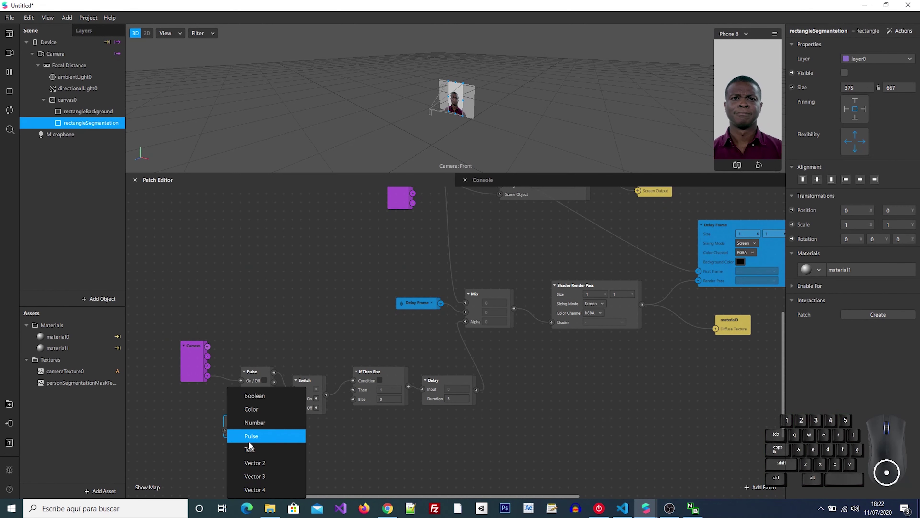
click(253, 441)
click(251, 435)
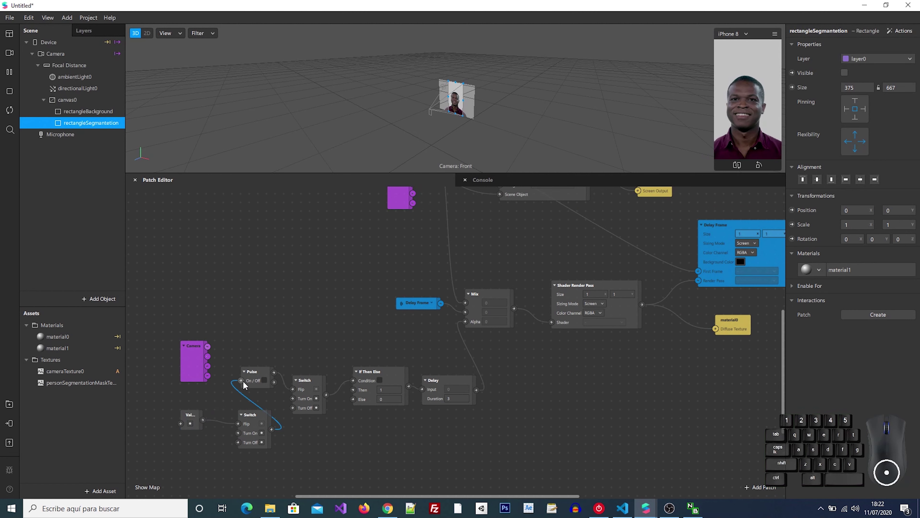
drag(241, 406, 241, 424)
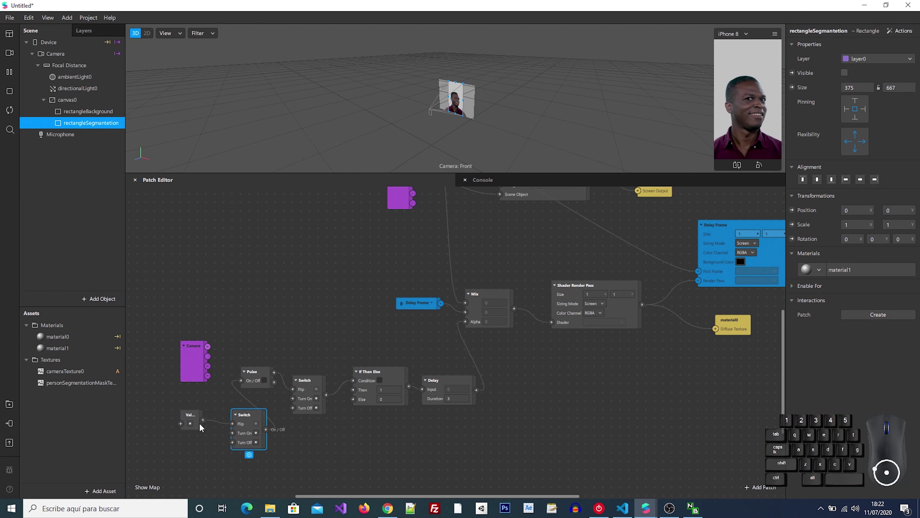
click(191, 425)
click(240, 419)
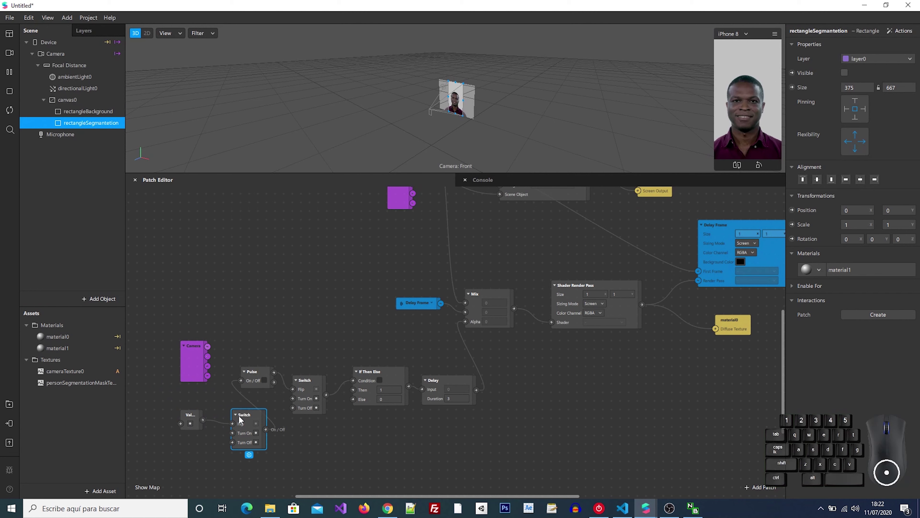
Undo the test Value and Switch patches to restore the Camera's Video Recording connection to the Pulse.
key(ctrl+z)
key(ctrl+z)
key(ctrl+z)
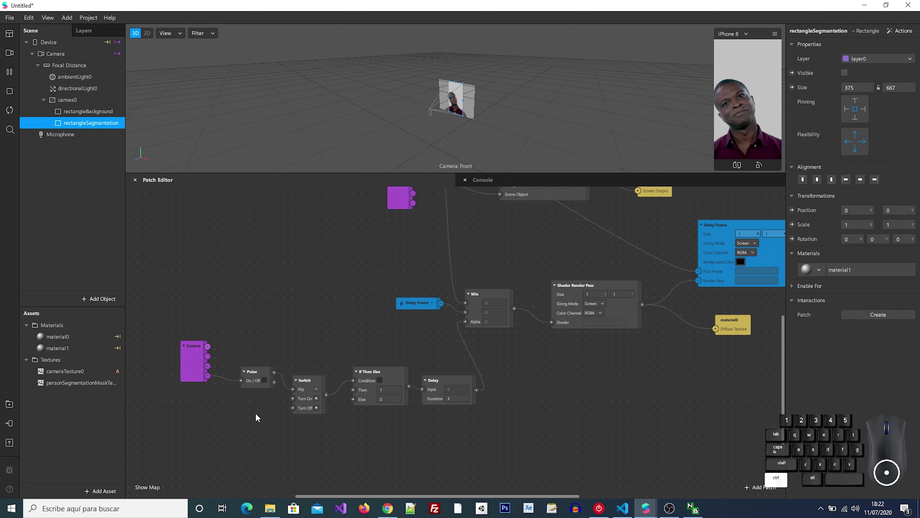
click(264, 427)
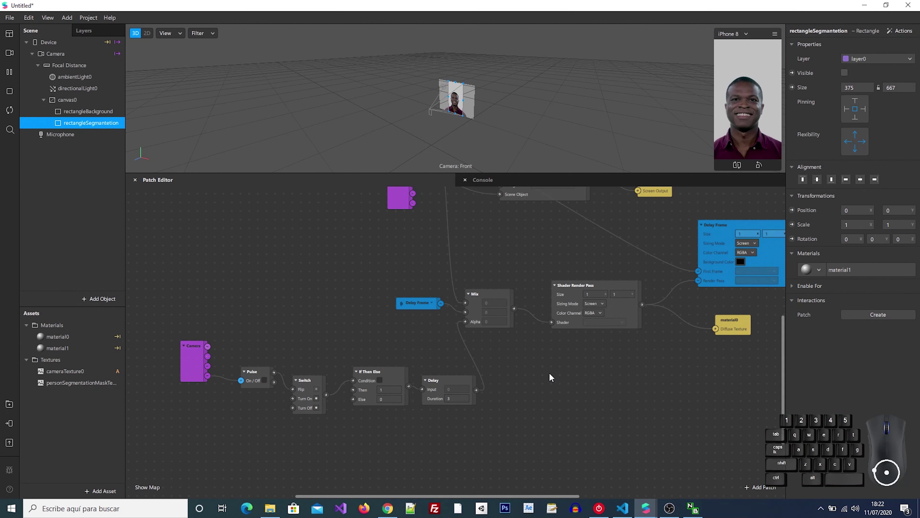
Disconnect the Camera's Video Recording output from the Pulse patch and switch on the Pulse's On / Off input manually.
drag(241, 381, 237, 383)
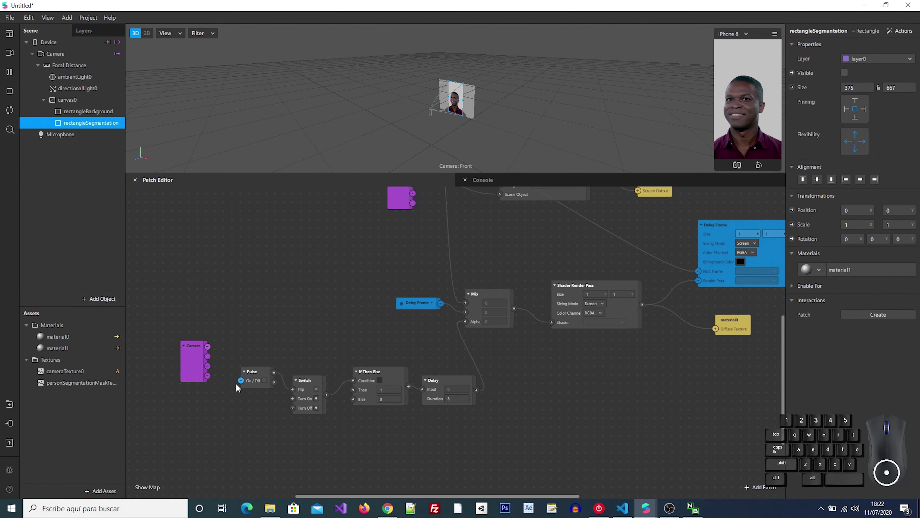
alt+drag(300, 326, 265, 365)
click(12, 92)
click(10, 72)
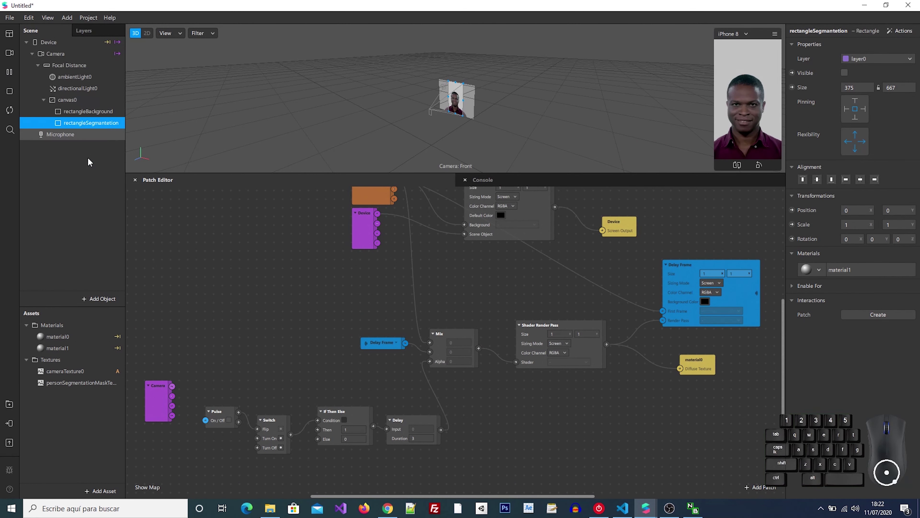
alt+drag(281, 323, 264, 324)
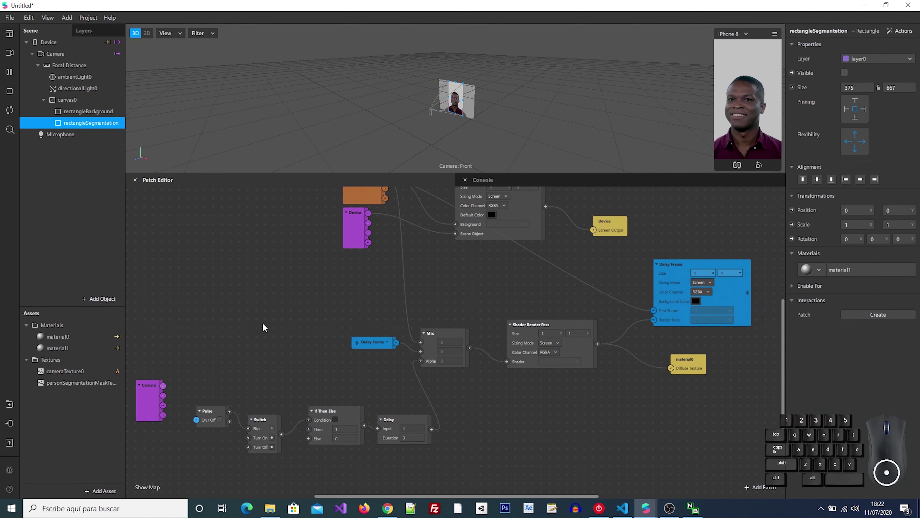
click(220, 420)
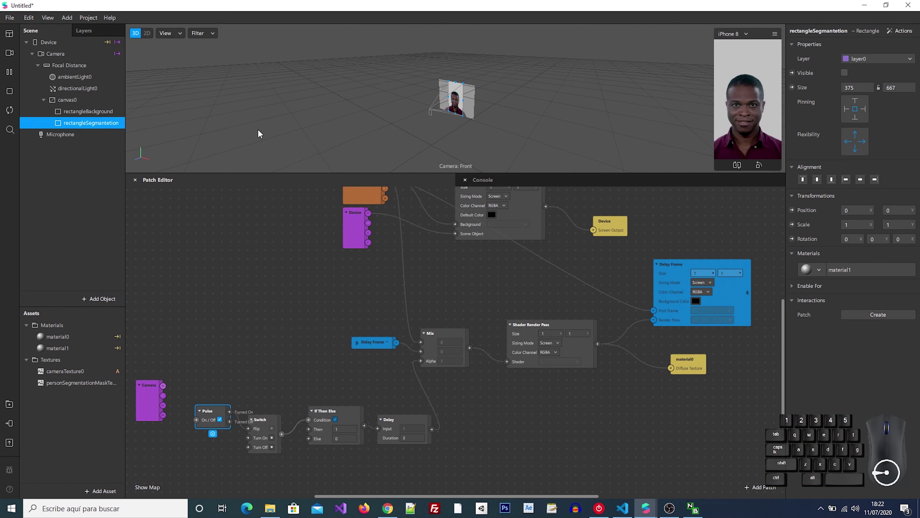
Make the rectangleSegmantetion rectangle visible and enlarge the device preview.
click(845, 73)
drag(716, 146, 691, 154)
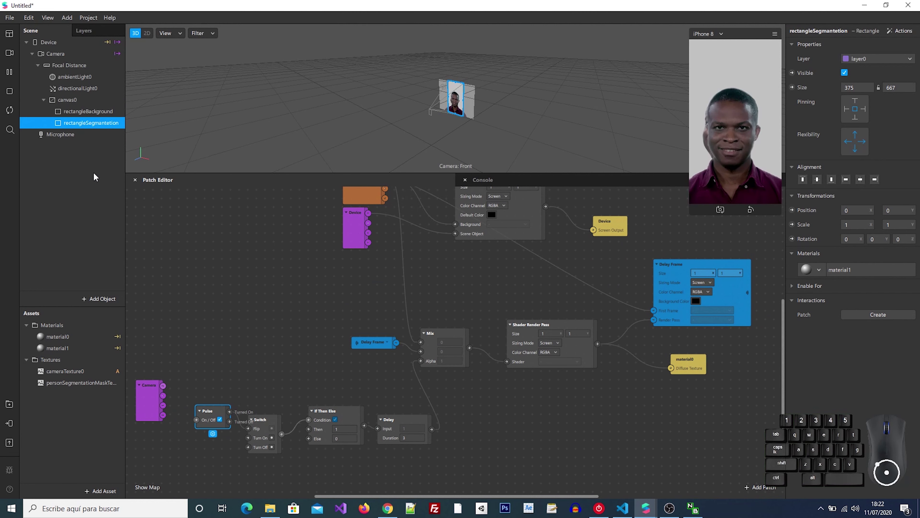
Move the Pulse patch above the Switch and toggle its On / Off input off and on to test the delayed trigger.
drag(213, 411, 212, 368)
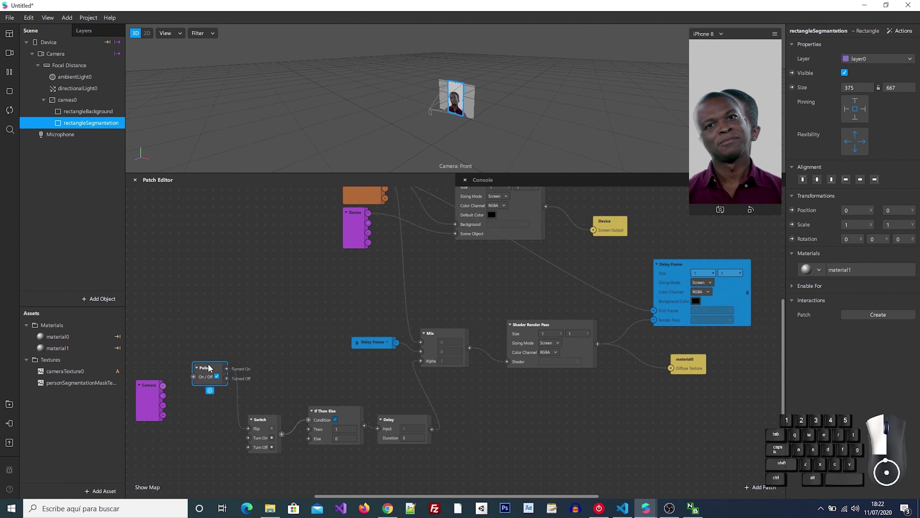
click(219, 377)
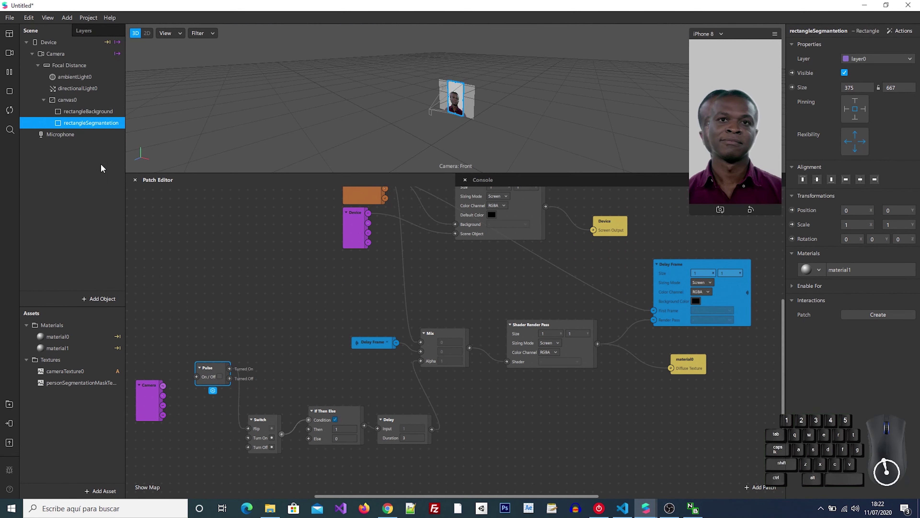
click(10, 73)
click(9, 73)
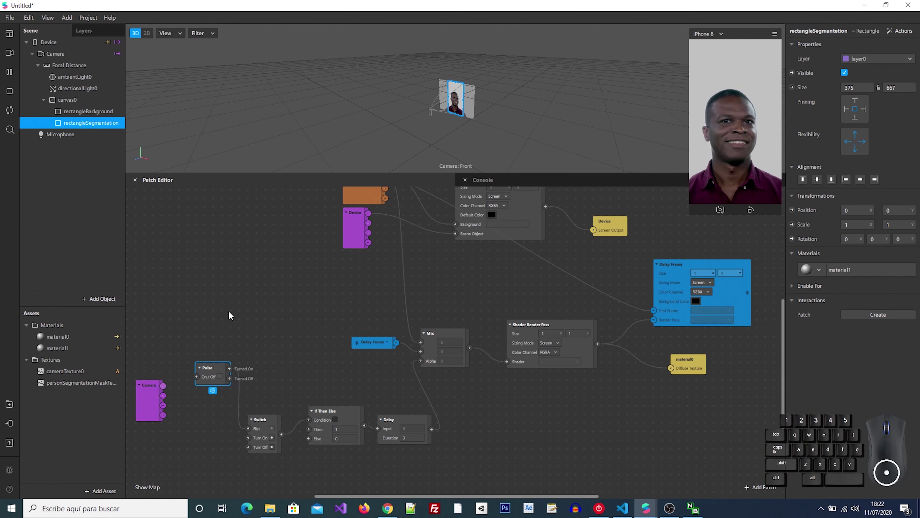
click(219, 376)
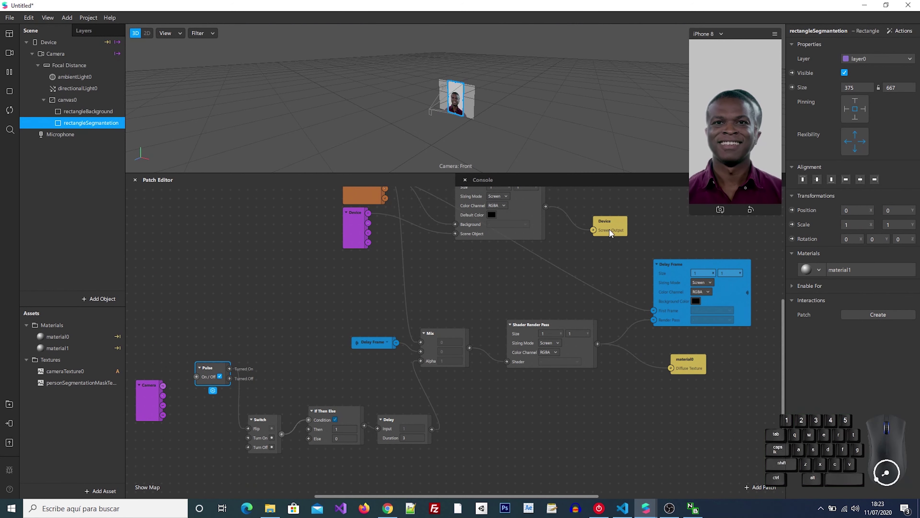
ctrl+scroll(468, 293, down, 3)
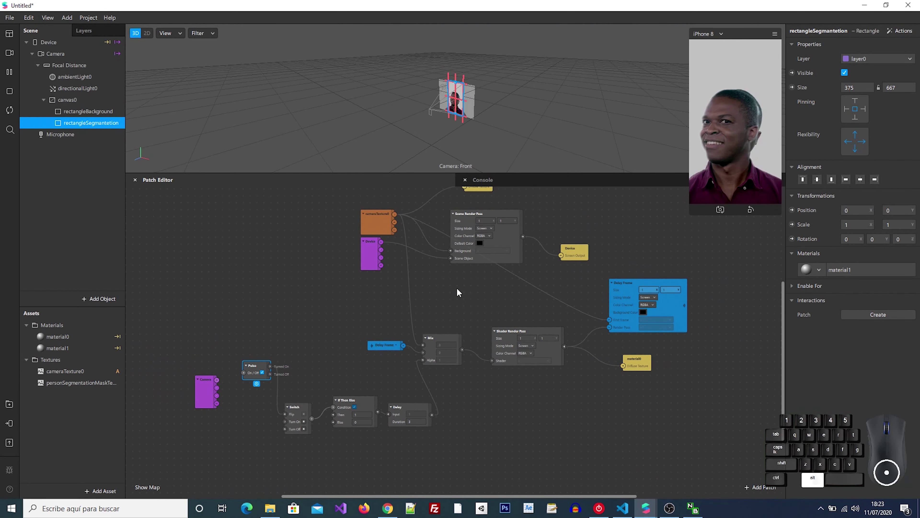
scroll(451, 297, up, 2)
ctrl+scroll(445, 311, down, 1)
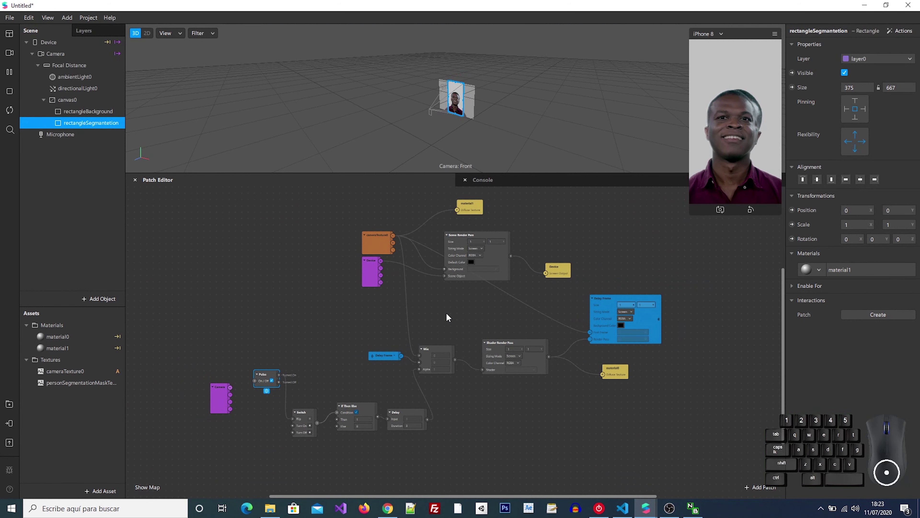